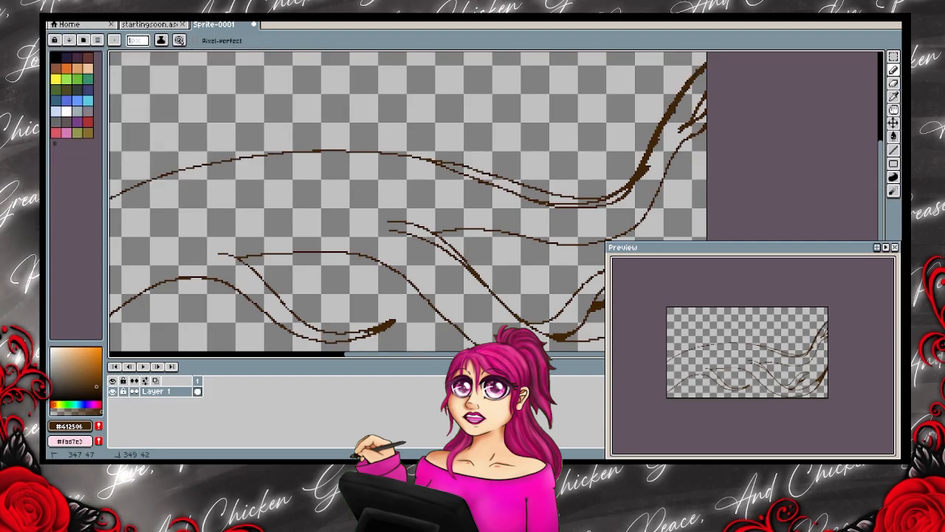
Fill the outlined tree branch with solid #412506 brown and add forked twigs along its upper side.
scroll(414, 200, up, 3)
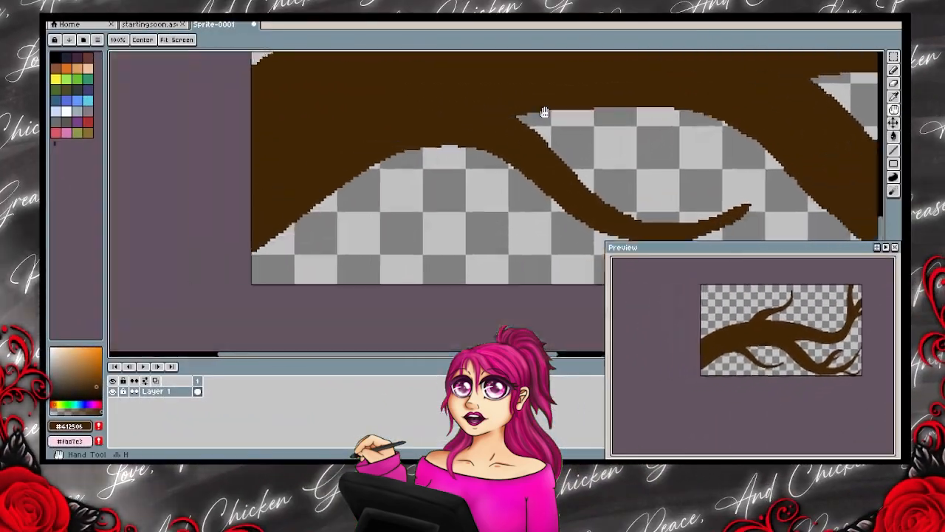
scroll(545, 113, up, 1)
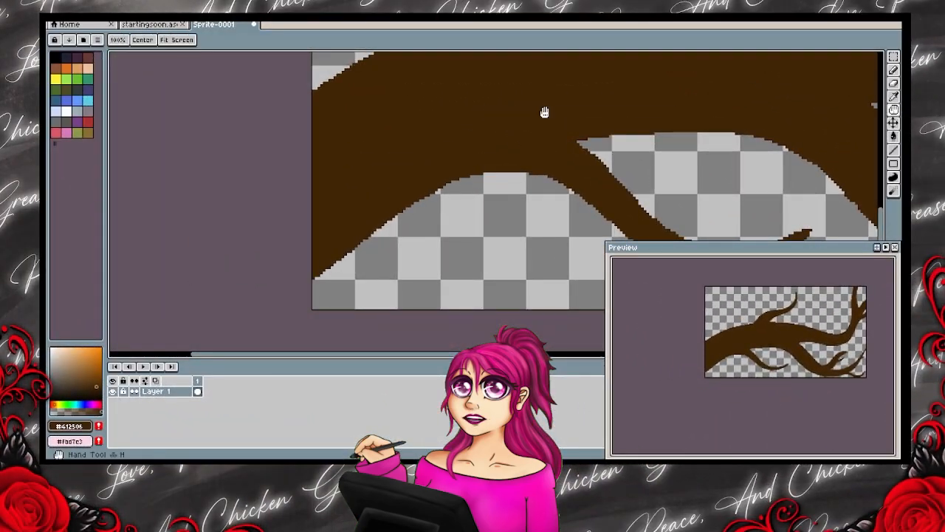
scroll(545, 113, up, 3)
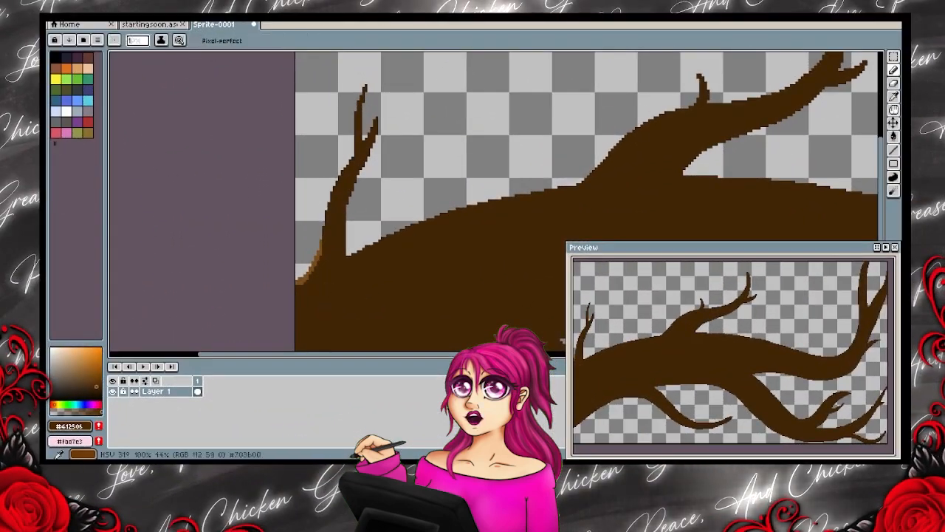
Draw dark #231201 bark lines on the leftmost twig and the main branch's left end, shaping an oval wood knot.
drag(309, 289, 301, 273)
mouse_move(364, 140)
mouse_down()
mouse_move(336, 254)
mouse_move(302, 302)
mouse_up()
drag(343, 240, 321, 285)
drag(473, 211, 583, 187)
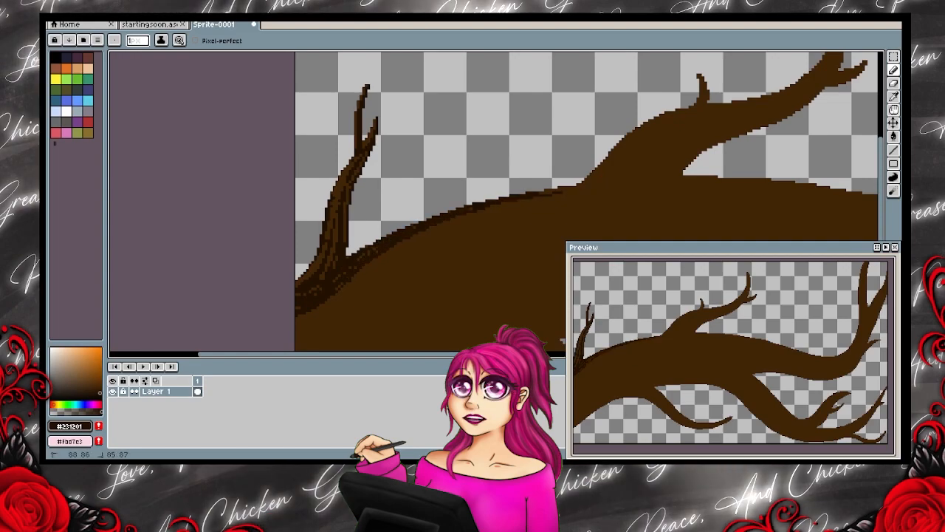
scroll(583, 199, down, 3)
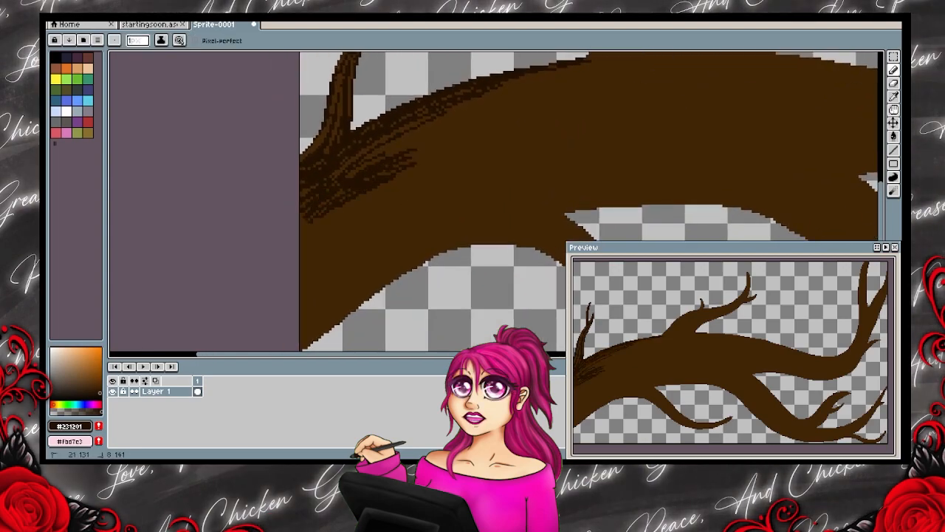
drag(402, 215, 316, 251)
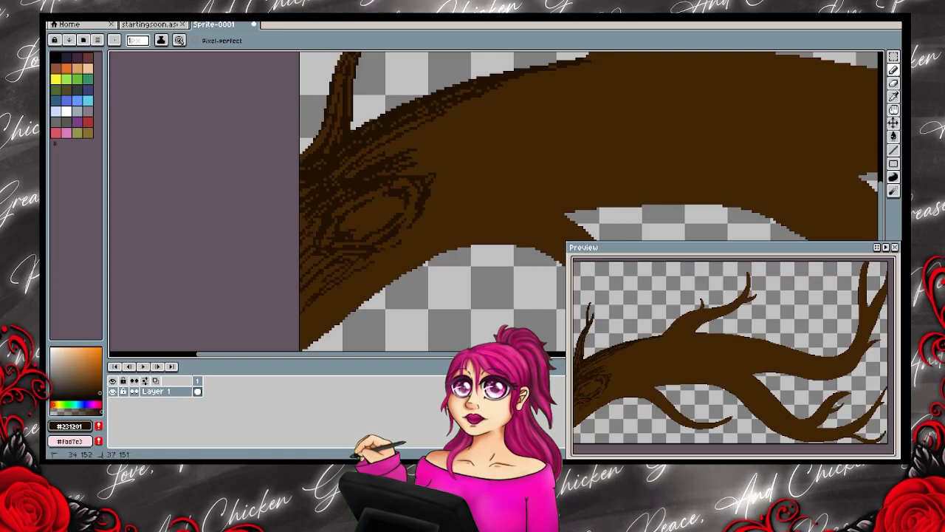
Outline the drooping lower-left branch in #231201 and draw bark grain from its base, thinning its tip.
scroll(298, 347, down, 1)
scroll(297, 350, right, 3)
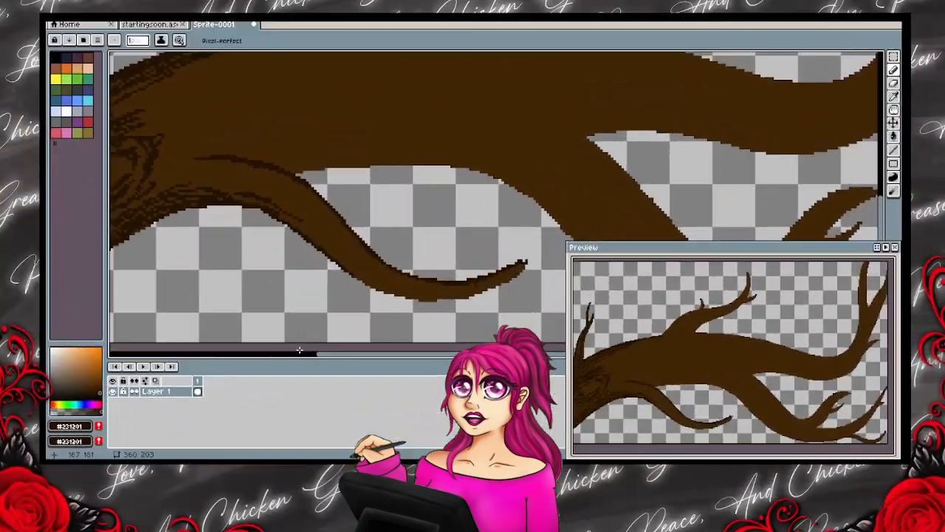
scroll(299, 349, down, 1)
scroll(299, 350, right, 1)
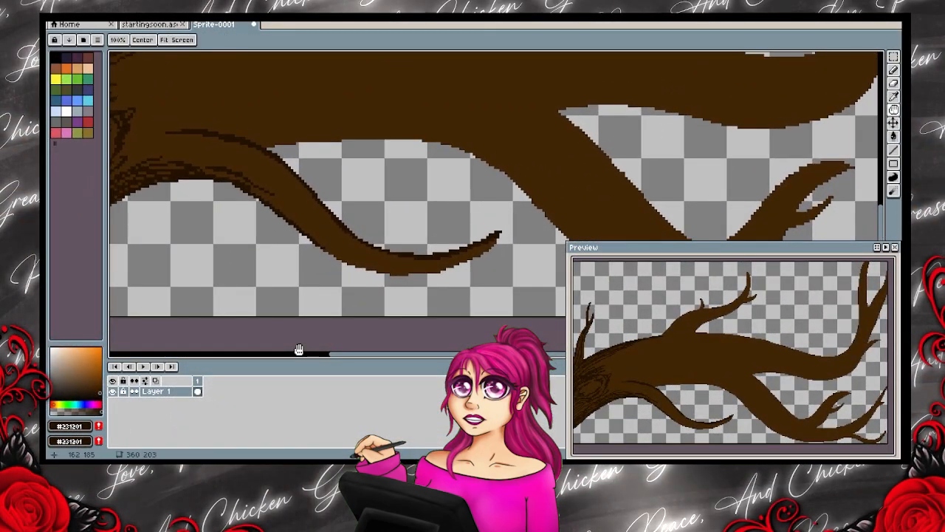
key(b)
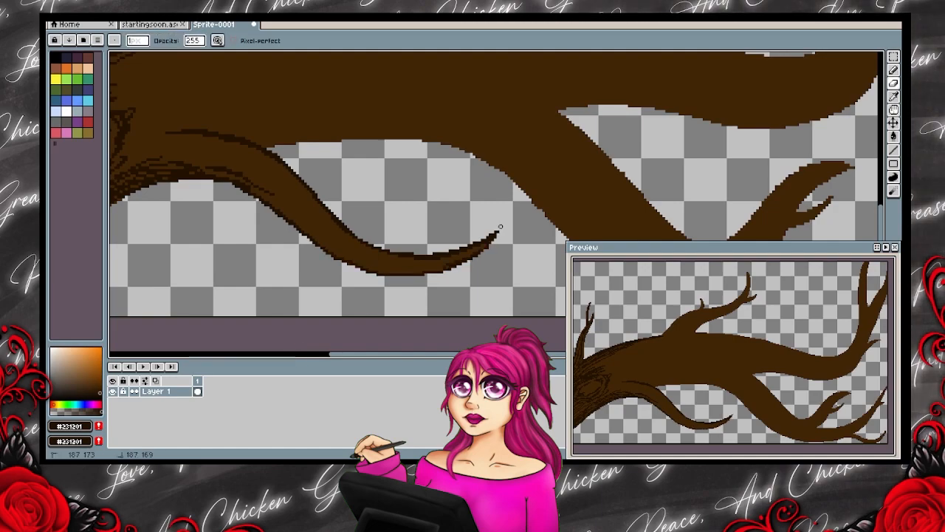
scroll(300, 349, up, 1)
scroll(299, 349, left, 1)
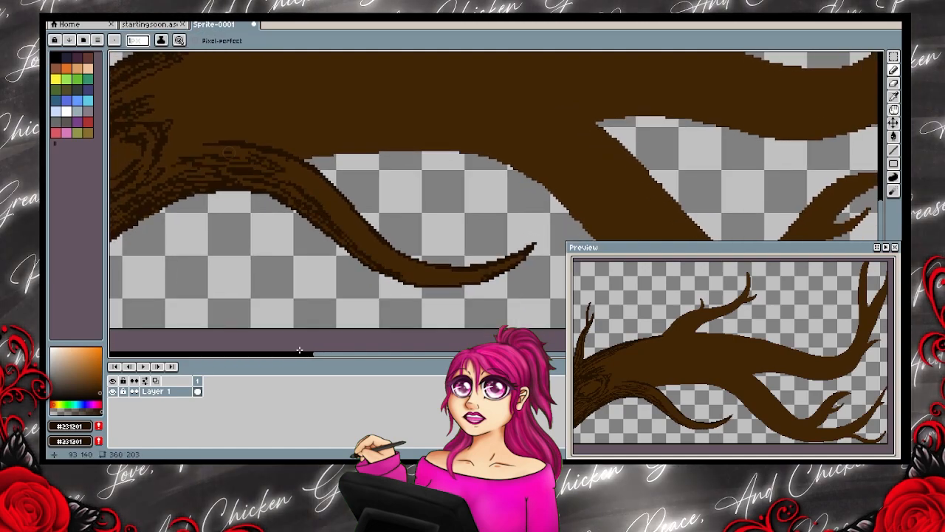
Extend the #231201 bark grain from the knot across the middle of the main branch and outline its lower fork.
scroll(299, 349, up, 2)
scroll(299, 350, left, 2)
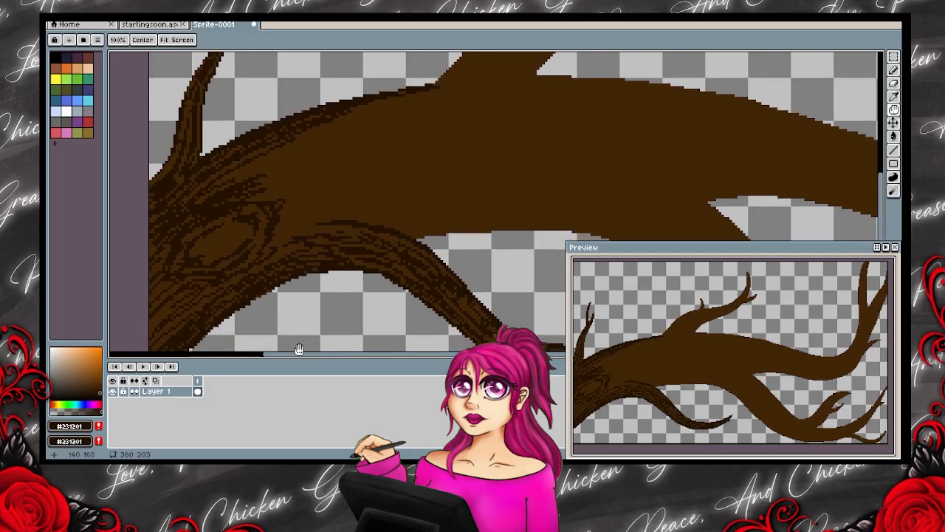
drag(244, 198, 440, 168)
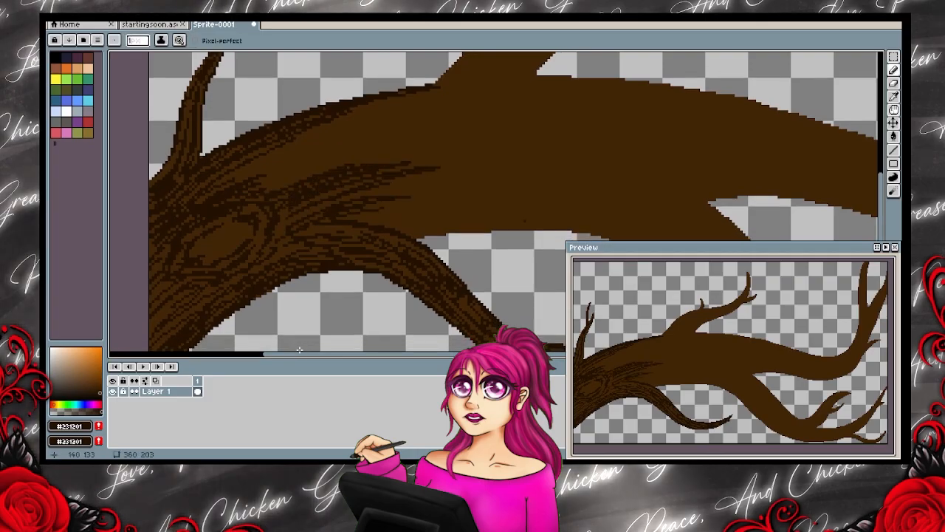
scroll(299, 349, right, 3)
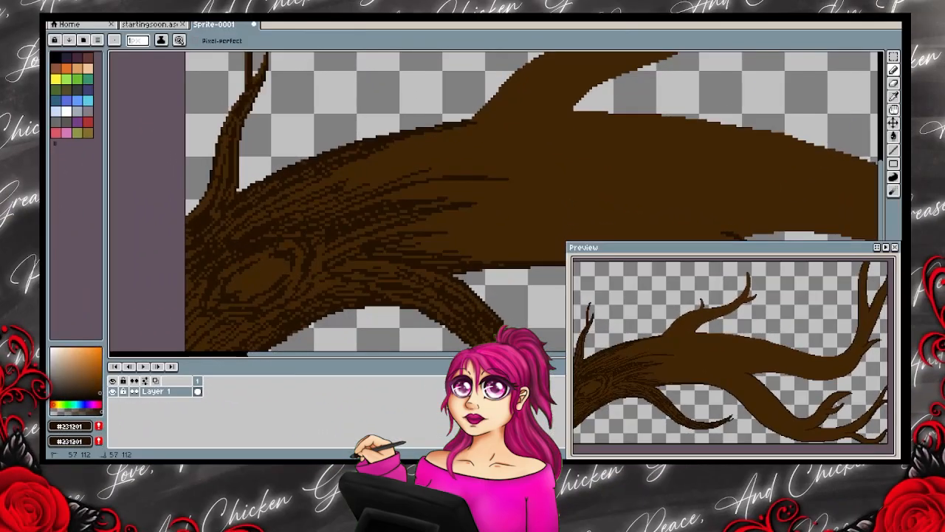
scroll(494, 202, right, 3)
scroll(494, 201, left, 3)
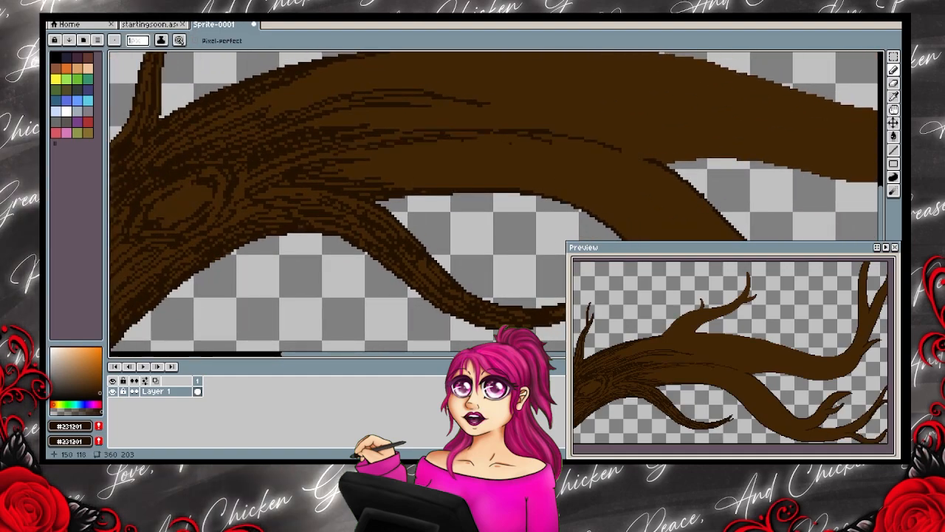
scroll(347, 199, up, 3)
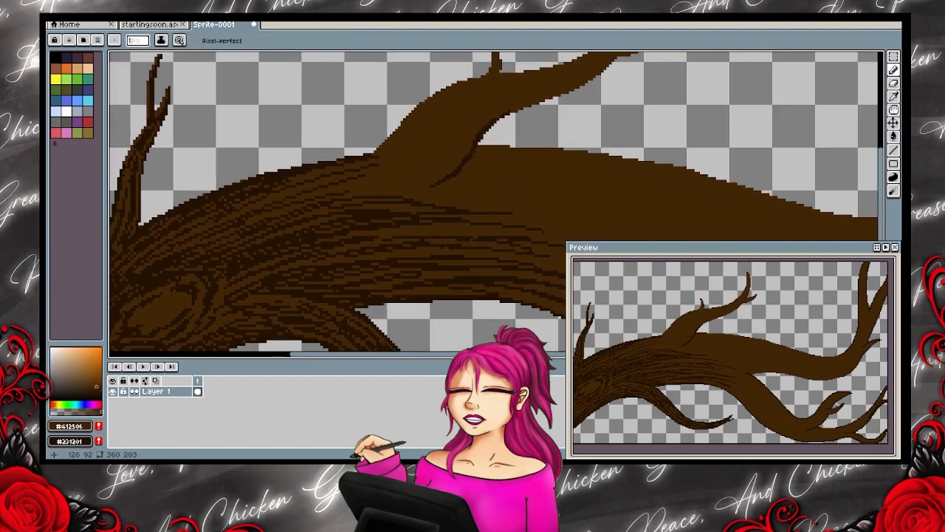
Outline the upper side branch and its twigs in #231201 and fill it with curved bark grain.
scroll(347, 199, up, 3)
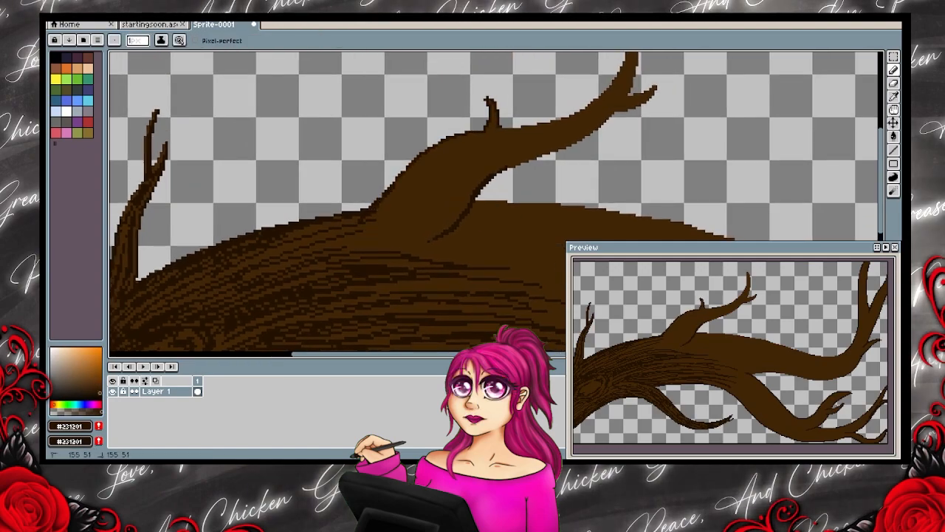
drag(510, 124, 623, 51)
drag(527, 112, 624, 51)
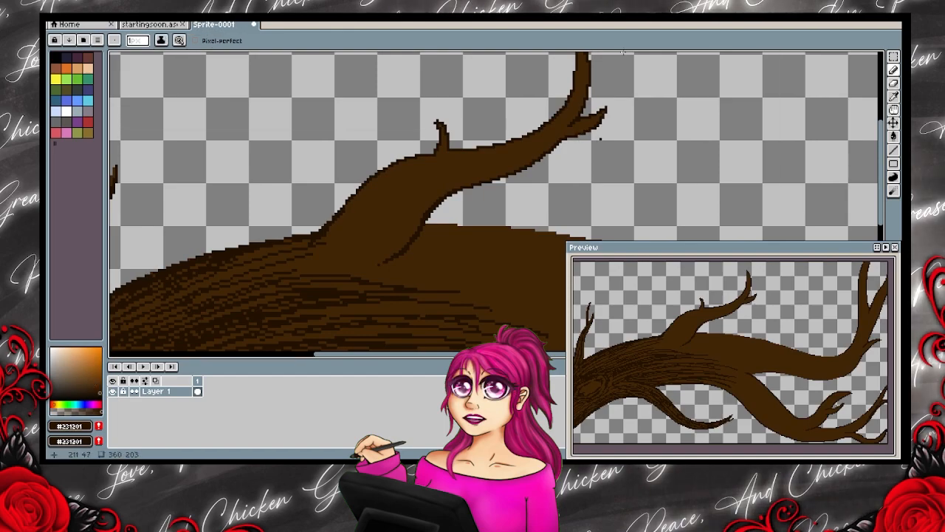
drag(556, 103, 623, 52)
scroll(622, 51, up, 3)
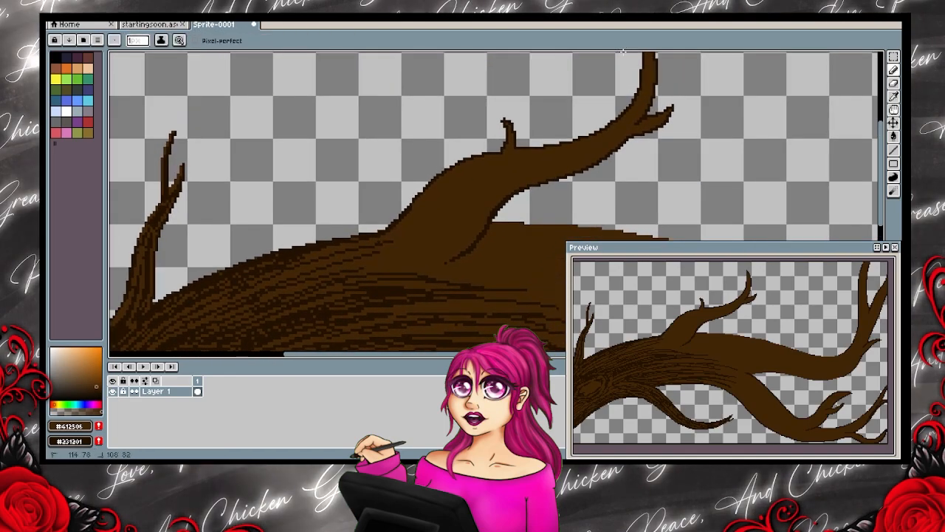
alt+click(623, 51)
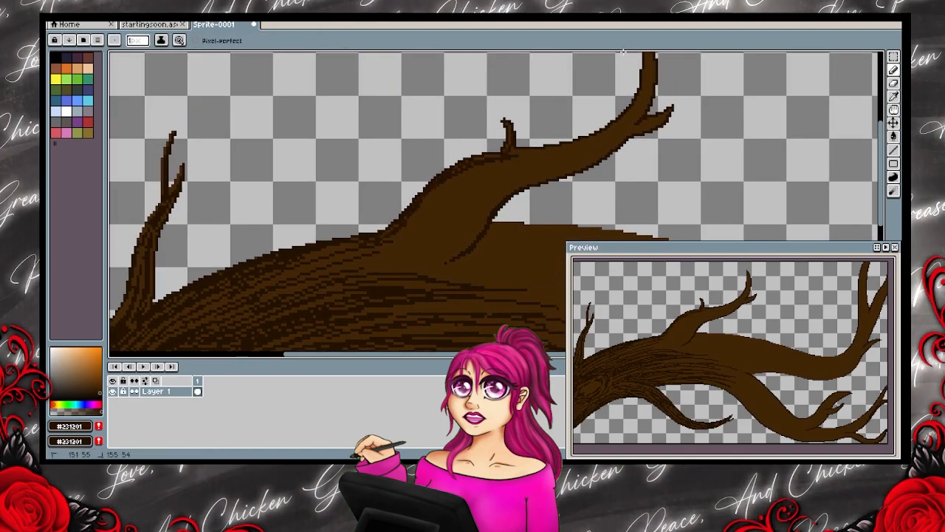
scroll(623, 51, down, 1)
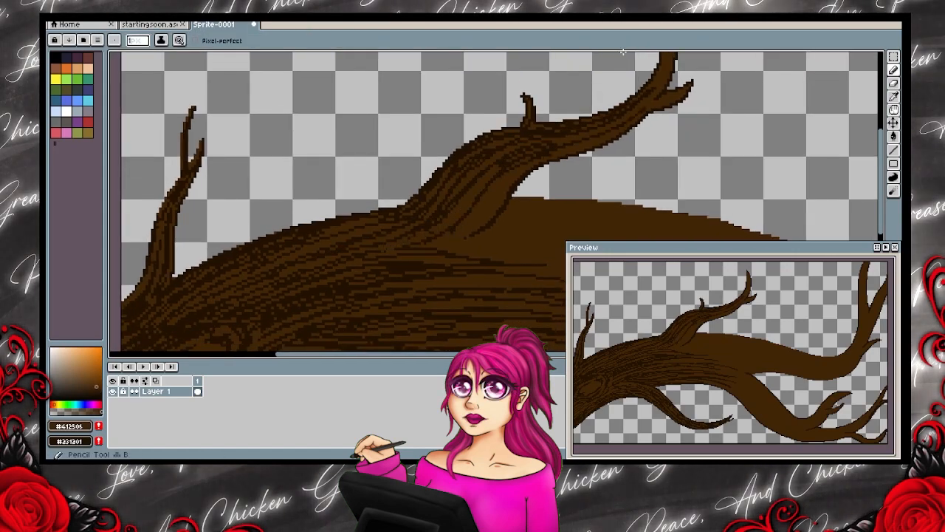
Continue the bark grain with #412506 and #231201 across the main branch's right half, the lower-right fork and its twigs.
alt+click(622, 51)
scroll(623, 51, up, 2)
scroll(622, 51, right, 2)
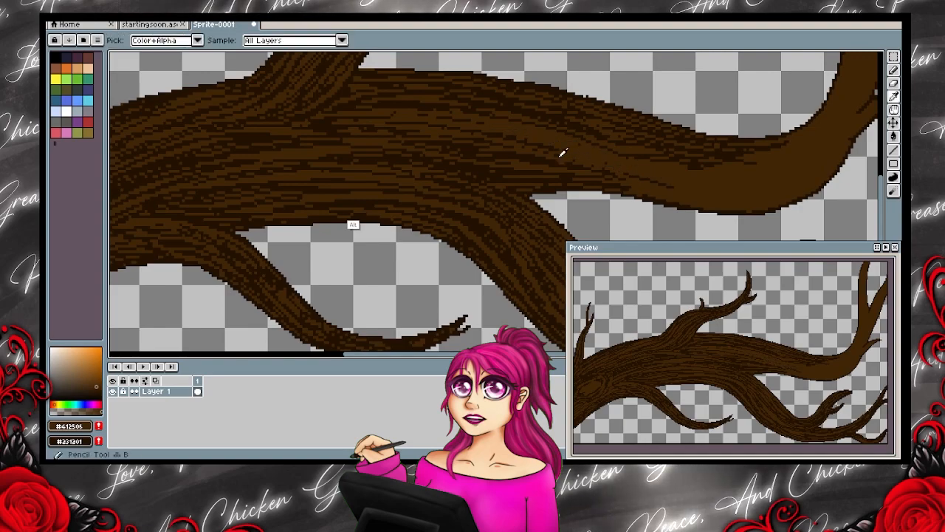
alt+click(561, 155)
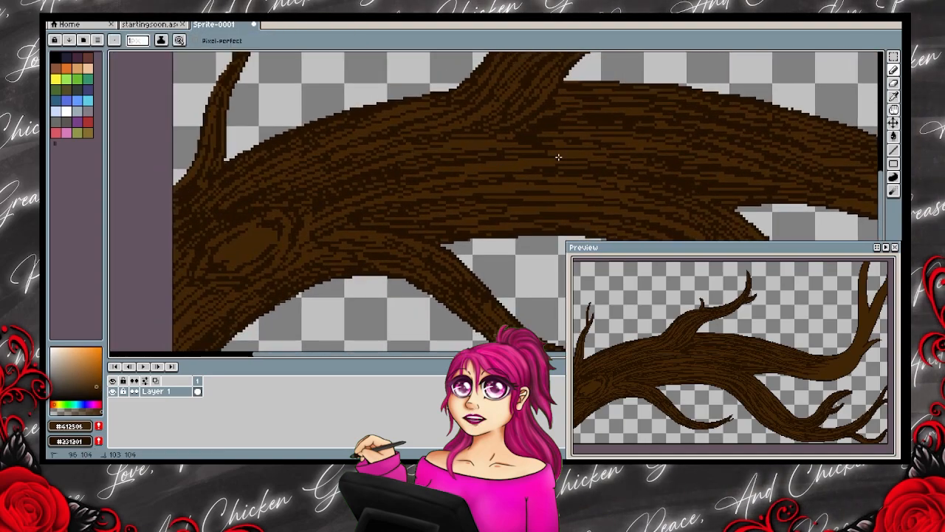
key(space)
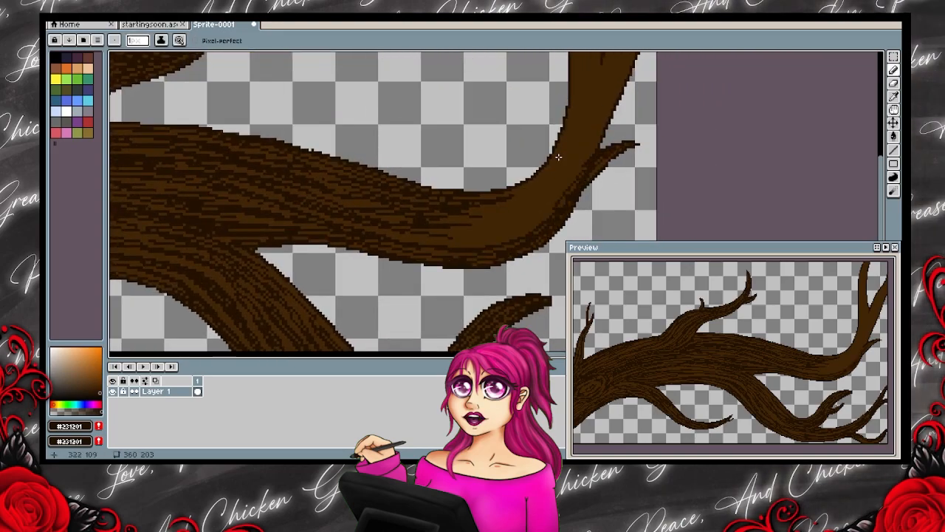
Draw #231201 bark grain around the main branch's right-hand bend and up into its two upright forks.
key(space)
mouse_move(558, 157)
mouse_down()
mouse_move(446, 259)
mouse_move(446, 277)
mouse_up()
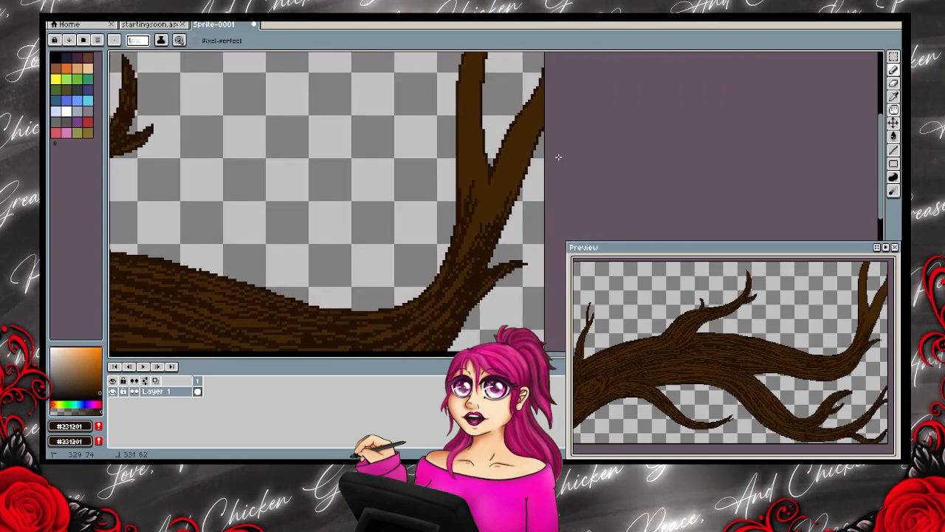
key(space)
drag(472, 52, 472, 103)
drag(483, 243, 526, 177)
key(space)
mouse_move(493, 284)
mouse_down()
mouse_move(564, 160)
mouse_move(520, 213)
mouse_up()
alt+click(520, 213)
Add light brown #704b22 highlight strokes to the knot, the bark below it and the drooping lower-left branch.
key(space)
drag(169, 240, 416, 186)
alt+click(415, 186)
key(space)
drag(472, 53, 517, 148)
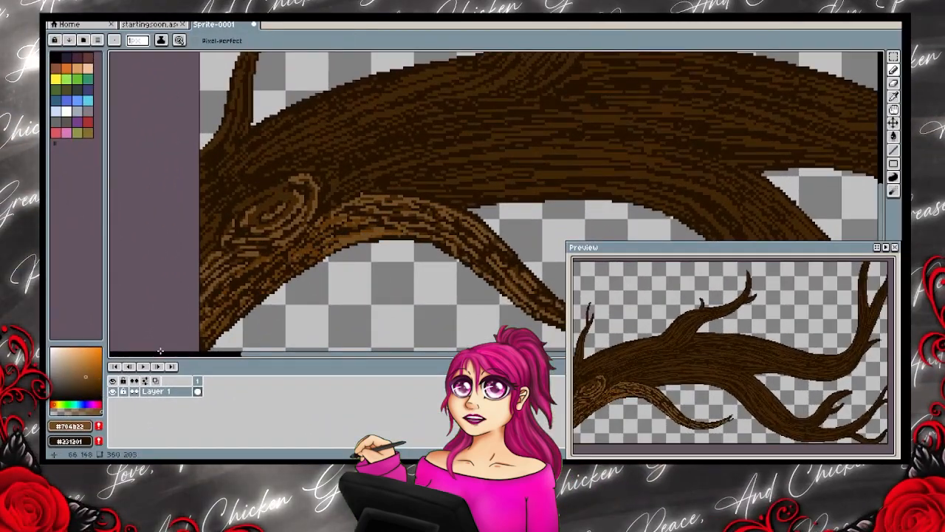
Blend mid-brown #5f3608 and dark #231201 strokes into the highlights along the drooping lower-left branch to its tip.
alt+click(386, 229)
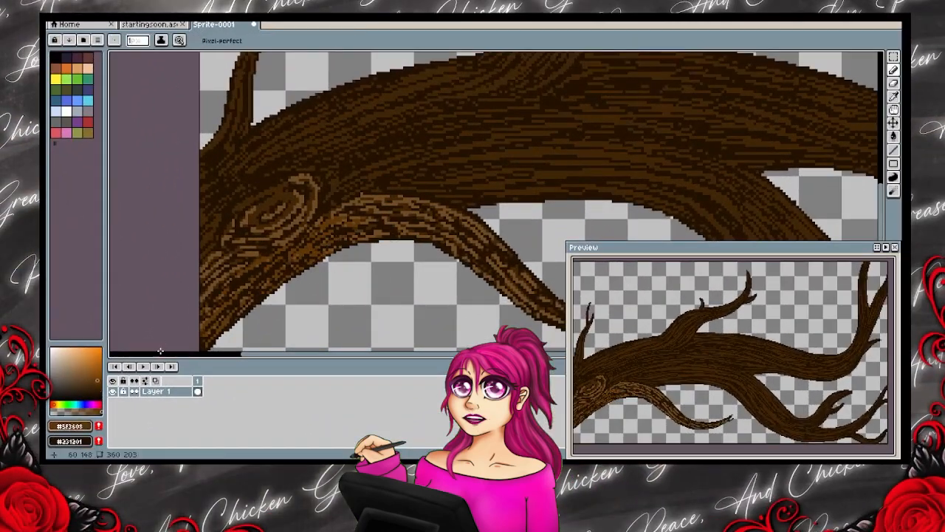
key(space)
drag(425, 214, 297, 220)
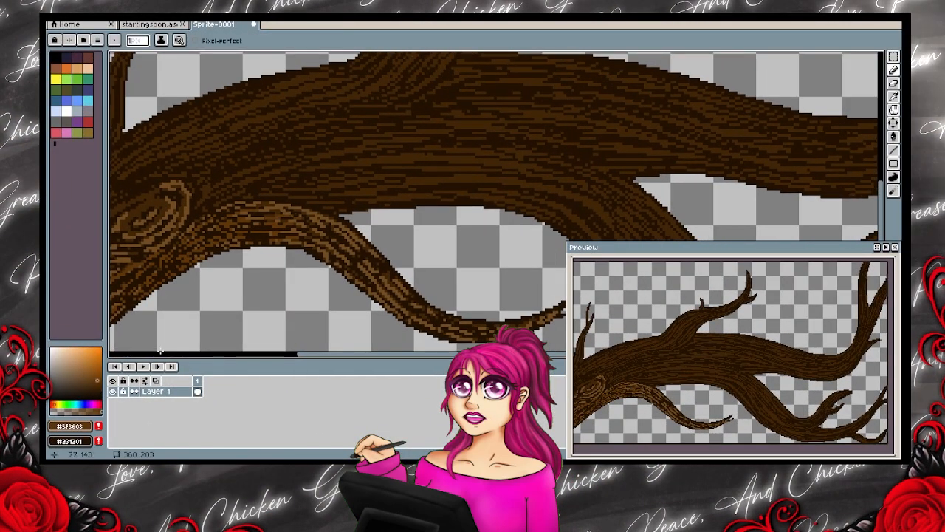
alt+click(321, 255)
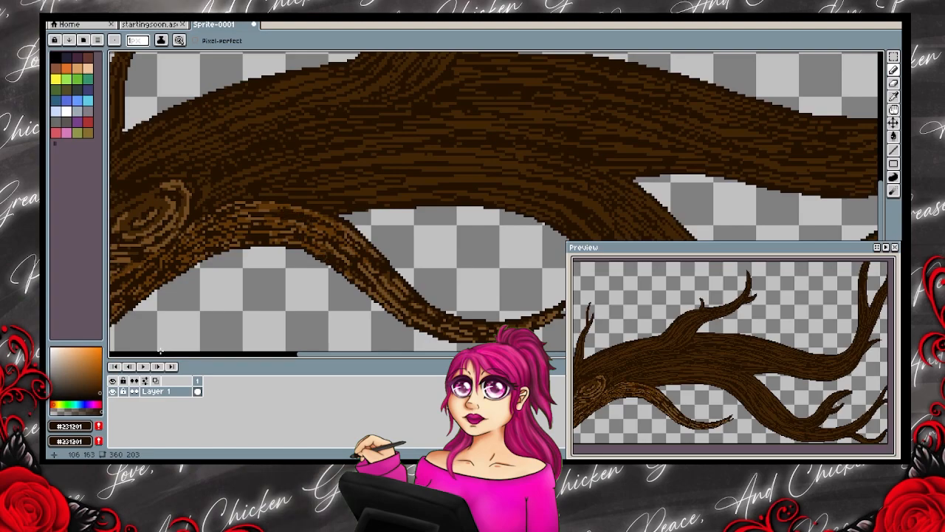
alt+click(377, 271)
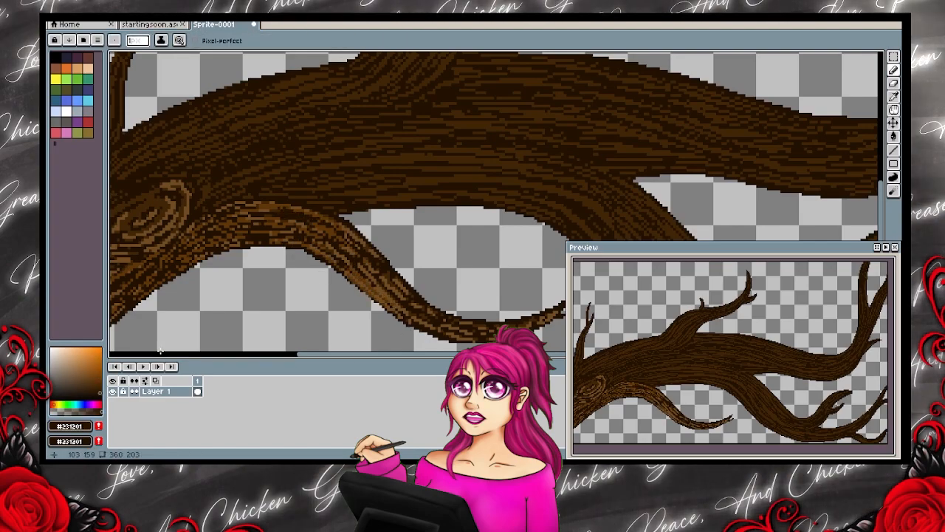
key(space)
drag(423, 351, 311, 289)
alt+click(343, 266)
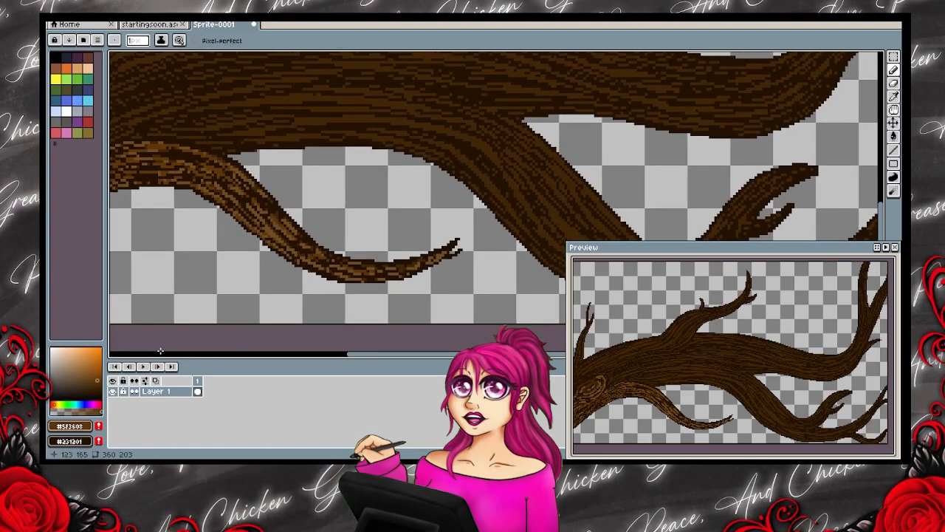
Darken the centre of the wood knot and brighten its surrounding rim with #704b22.
key(space)
drag(424, 266, 567, 274)
mouse_move(176, 173)
mouse_down()
mouse_move(334, 221)
mouse_move(354, 246)
mouse_up()
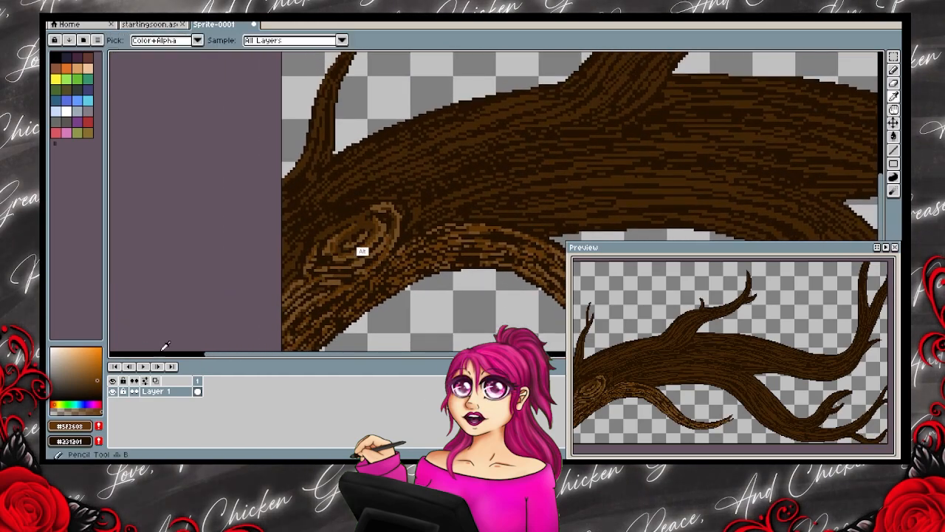
key(space)
mouse_move(306, 290)
mouse_down()
mouse_move(307, 319)
mouse_move(348, 325)
mouse_move(347, 282)
mouse_up()
key(alt)
key(space)
drag(506, 240, 427, 228)
alt+click(426, 228)
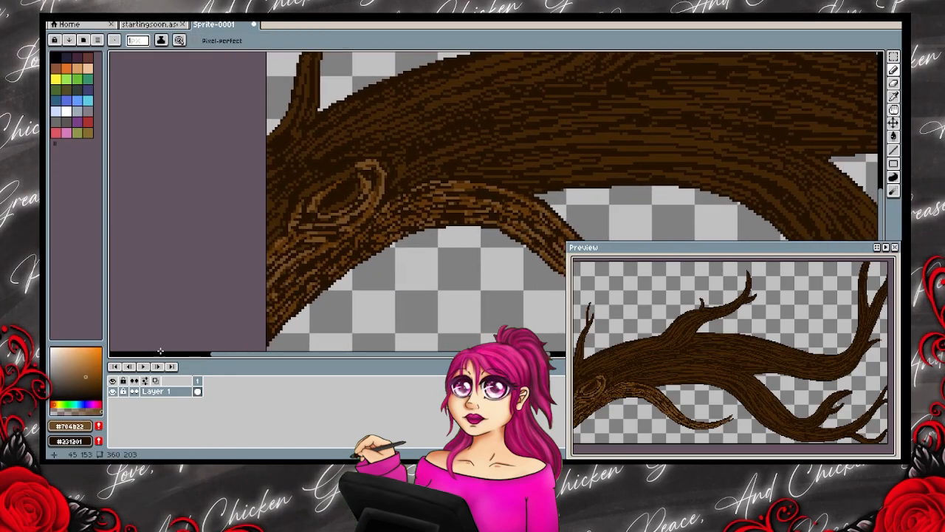
Break up the light bark strokes around and below the knot with dark #231201 lines.
key(space)
drag(282, 318, 202, 318)
key(space)
mouse_move(326, 283)
mouse_down()
mouse_move(243, 223)
mouse_move(465, 313)
mouse_up()
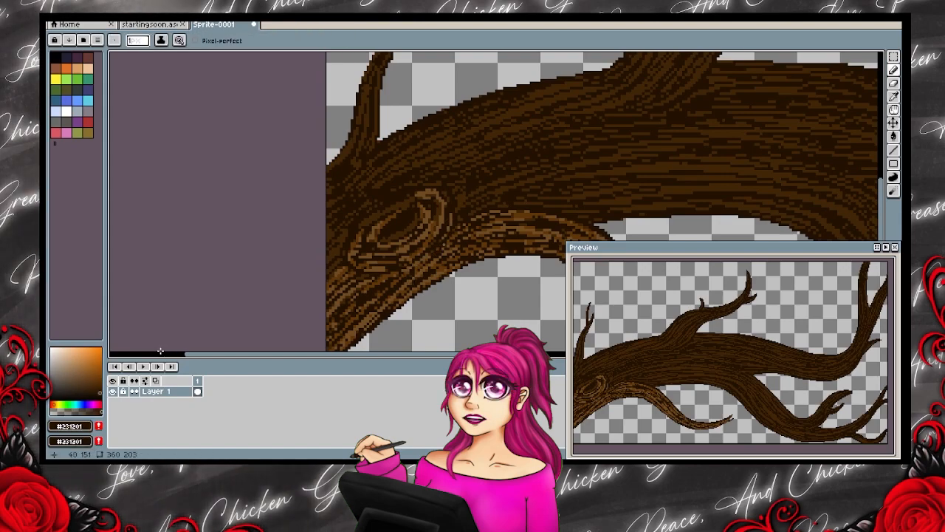
Paint #5f3608 and #704b22 bark strokes above and beside the knot, up to the base of the leftmost twig.
key(space)
drag(428, 264, 448, 295)
alt+click(448, 296)
drag(349, 290, 357, 282)
alt+click(463, 241)
key(space)
drag(463, 240, 452, 266)
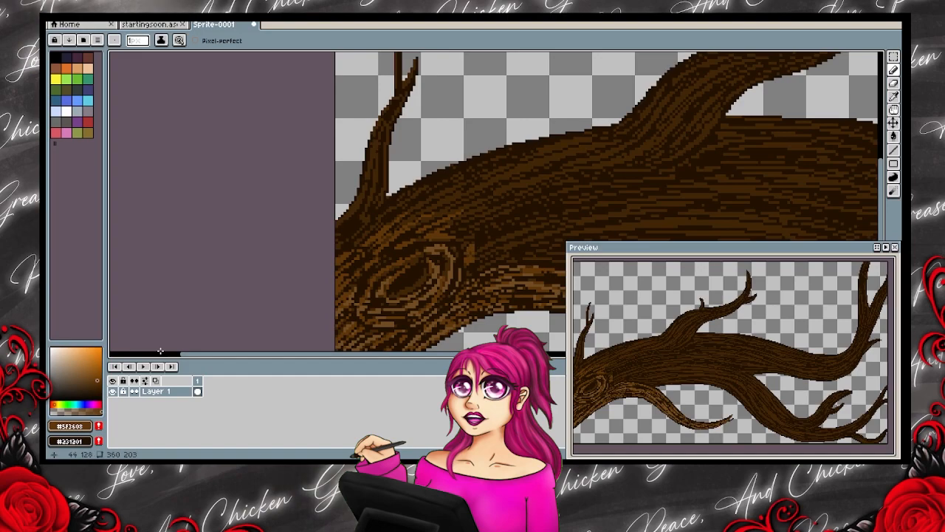
alt+click(469, 249)
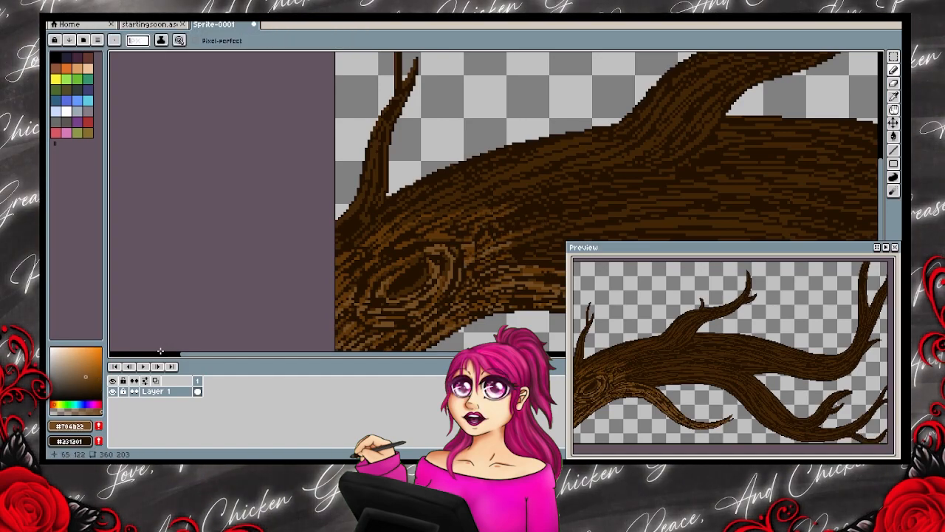
Streak the leftmost twig with #5f3608 bark highlights from its base up to the forked tip.
drag(476, 246, 431, 268)
alt+click(293, 279)
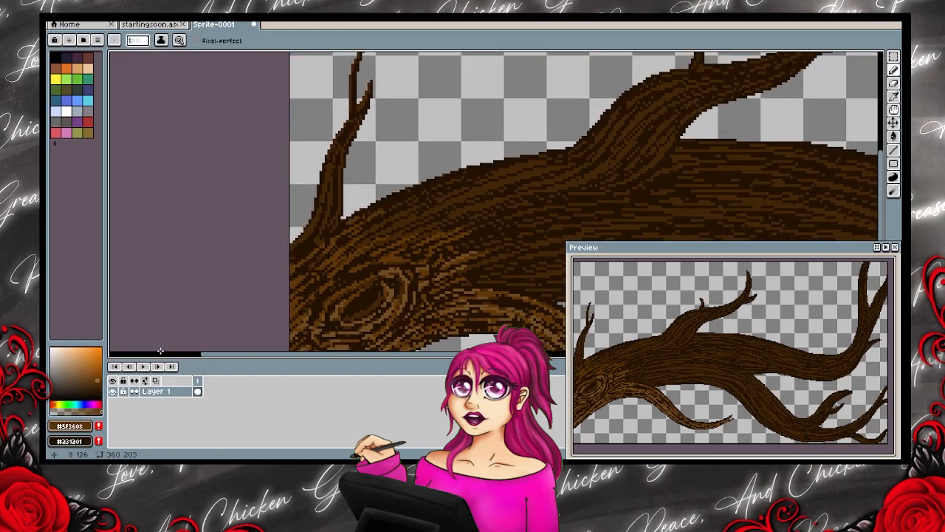
alt+click(318, 237)
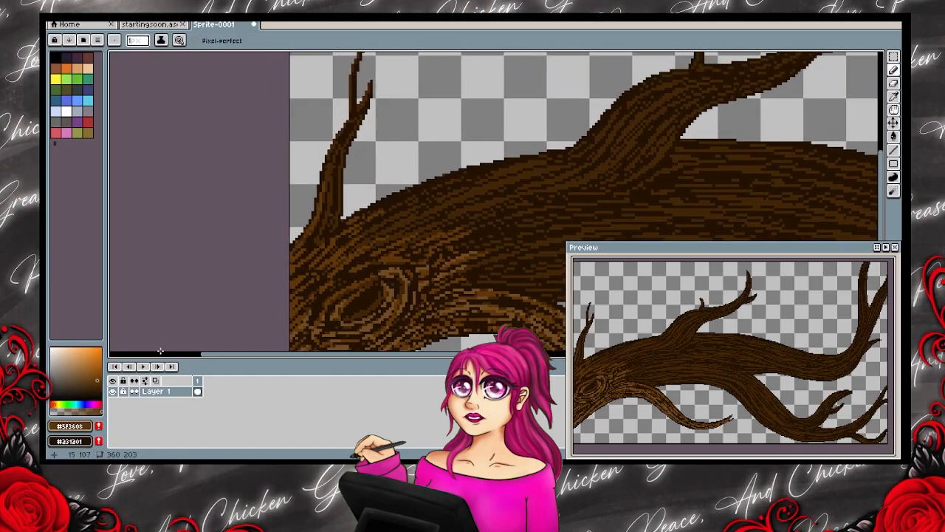
mouse_move(351, 113)
mouse_down()
mouse_move(359, 171)
mouse_move(384, 141)
mouse_move(394, 96)
mouse_up()
right_click(366, 113)
alt+click(387, 123)
drag(391, 129, 406, 175)
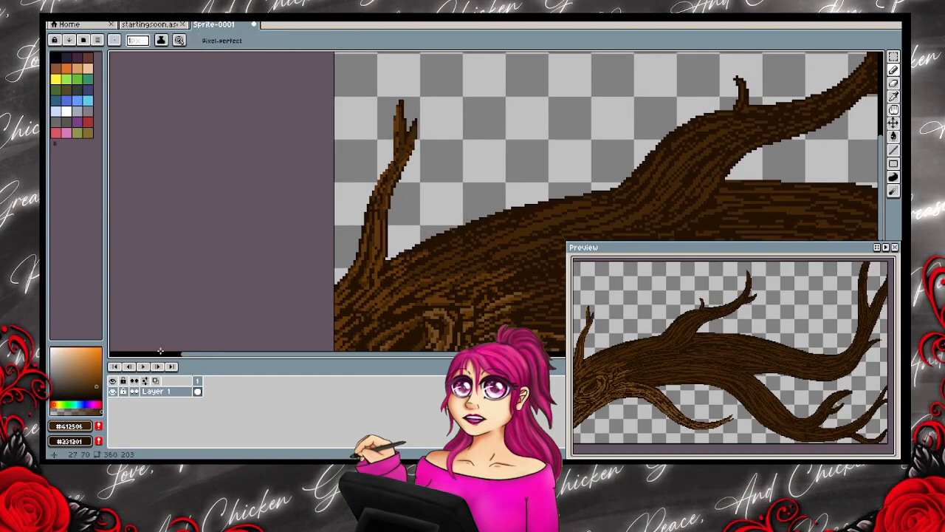
Paint #5f3608 and dark #231201 bark grain along the trunk's upper edge, from the leftmost twig towards the upper branch.
mouse_move(469, 258)
mouse_down()
mouse_move(481, 250)
mouse_move(454, 222)
mouse_move(394, 265)
mouse_up()
alt+click(330, 294)
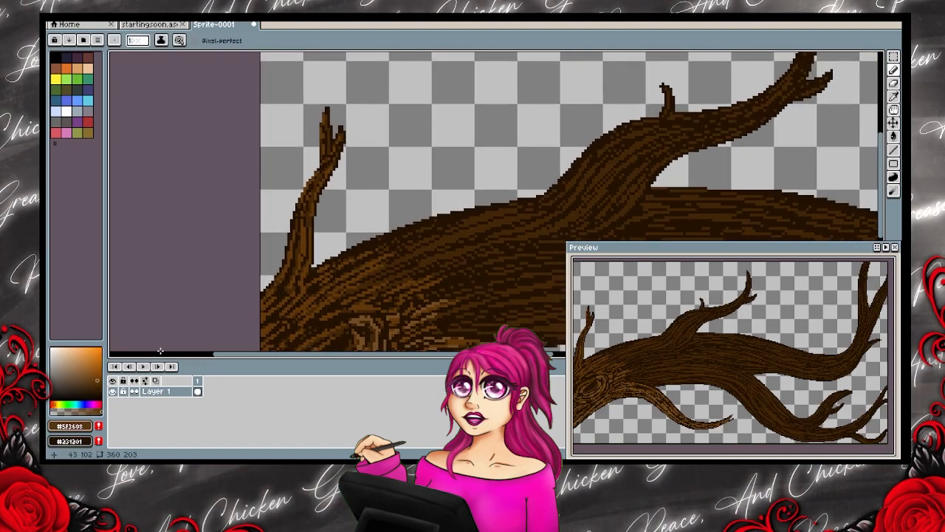
alt+click(465, 231)
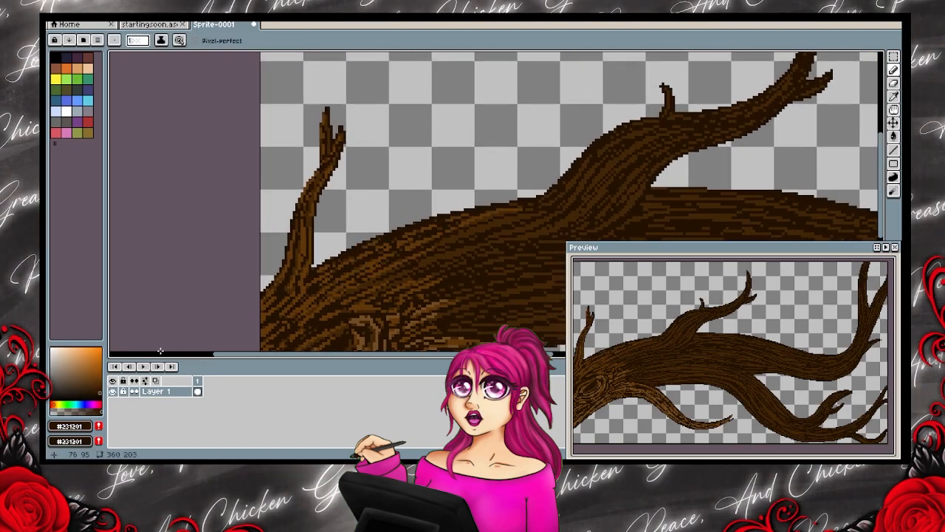
drag(410, 263, 419, 223)
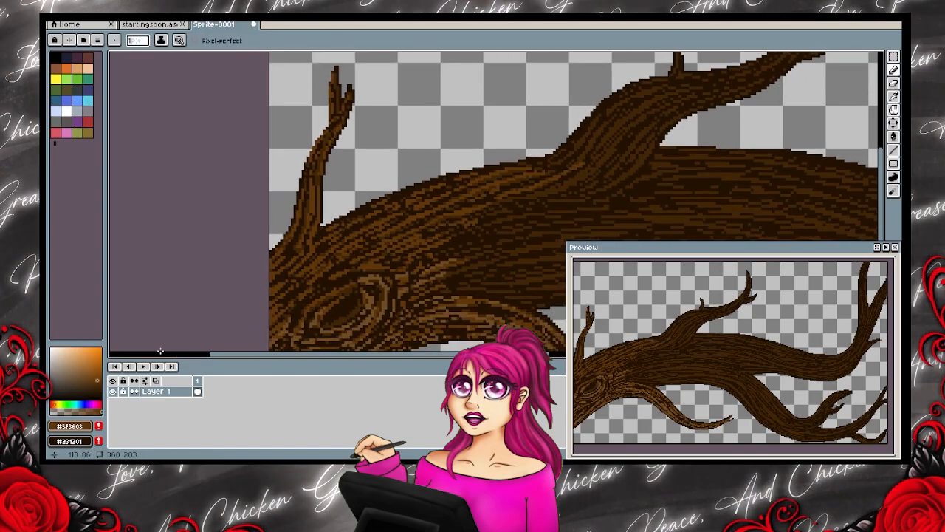
Extend the #5f3608 bark strokes up into the base of the upper branch, undoing a stray stroke.
key(alt)
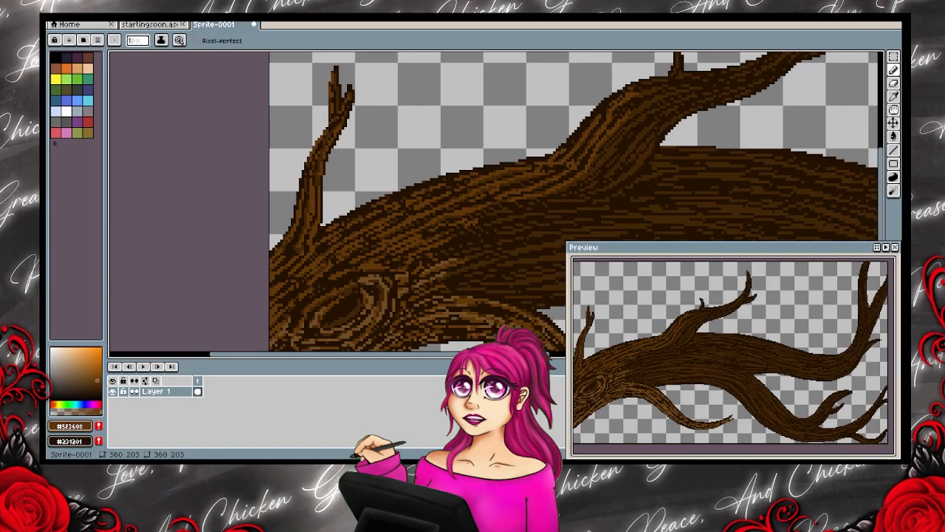
key(ctrl+z)
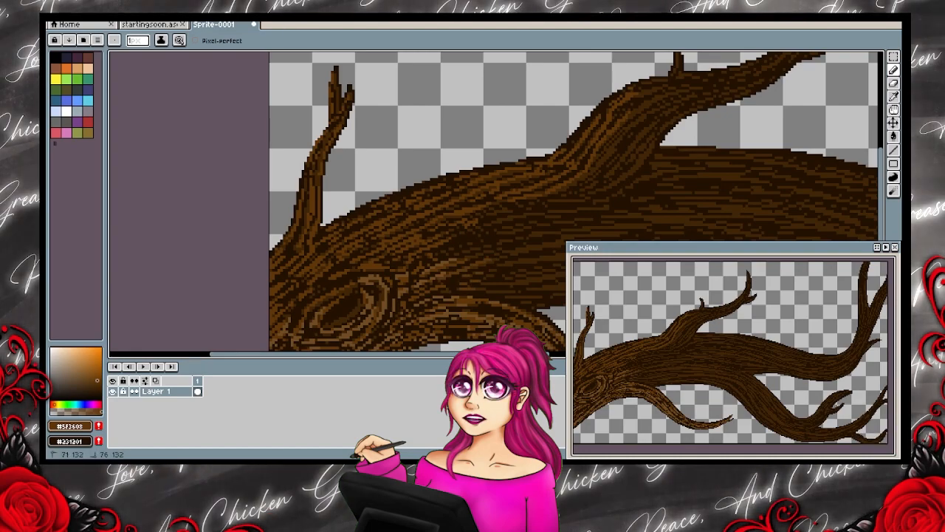
drag(445, 282, 369, 245)
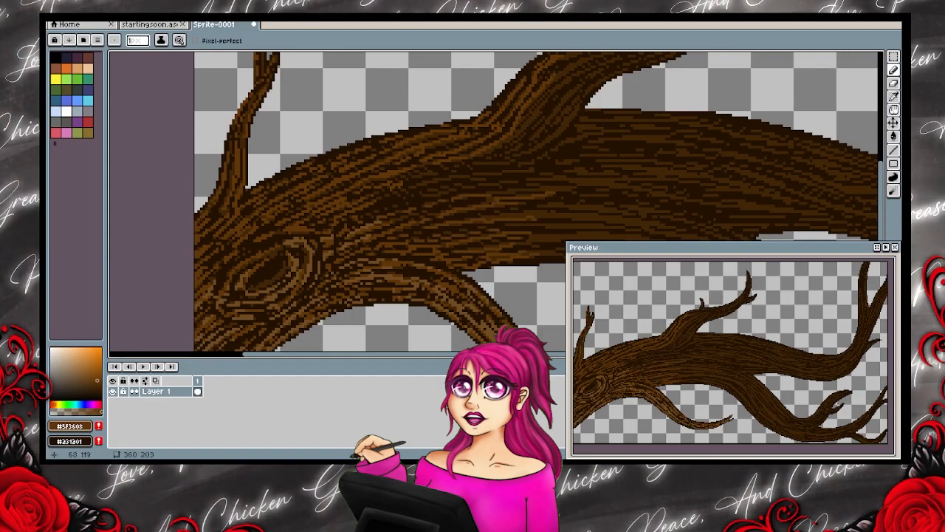
Blend #5f3608 and dark #231201 bark strokes through the middle of the trunk, to the right of the knot.
drag(490, 180, 444, 196)
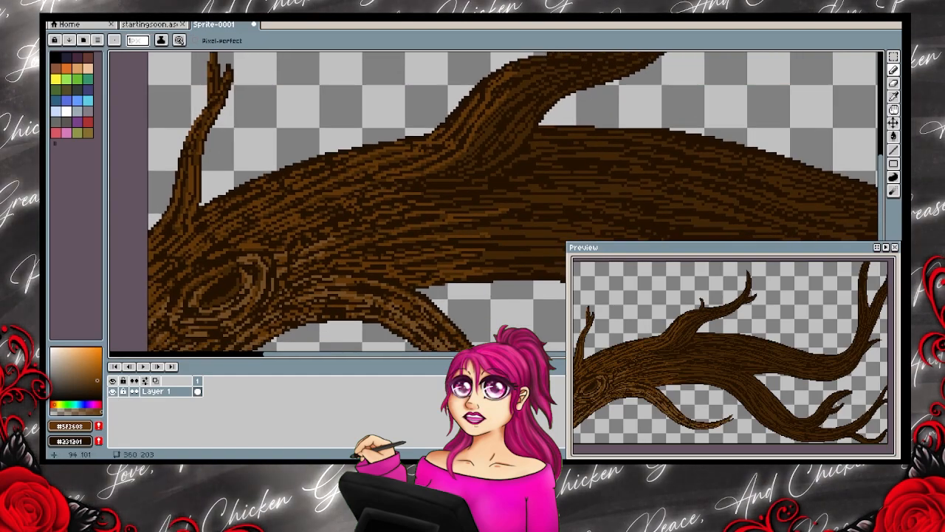
alt+click(402, 206)
alt+click(405, 235)
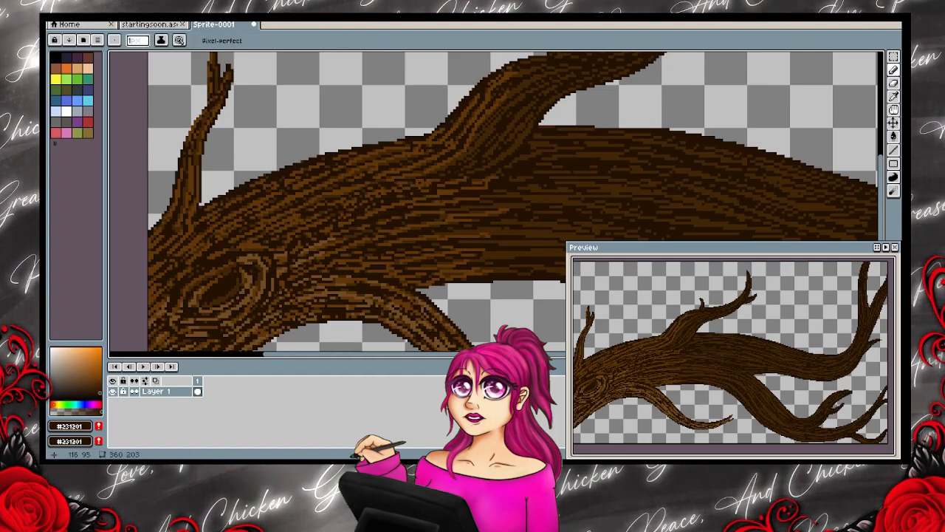
alt+click(468, 234)
alt+click(384, 217)
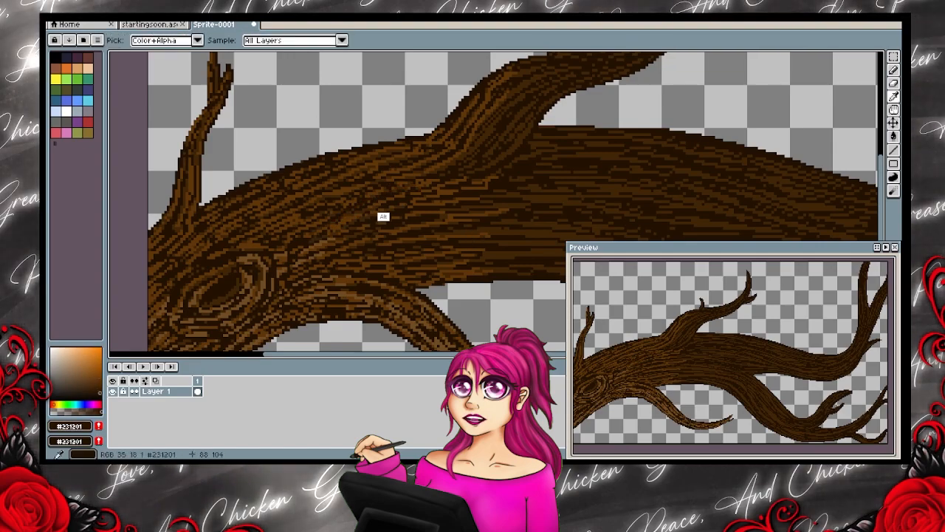
alt+click(383, 194)
drag(381, 196, 338, 214)
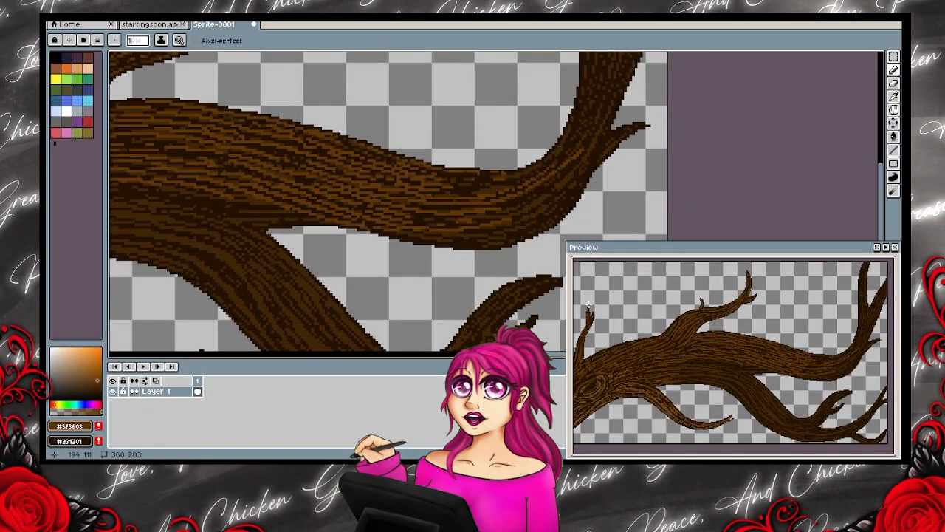
Blend #5f3608 and dark #231201 grain lines along the right-hand branch and around its upward bend.
key(space)
drag(264, 213, 316, 184)
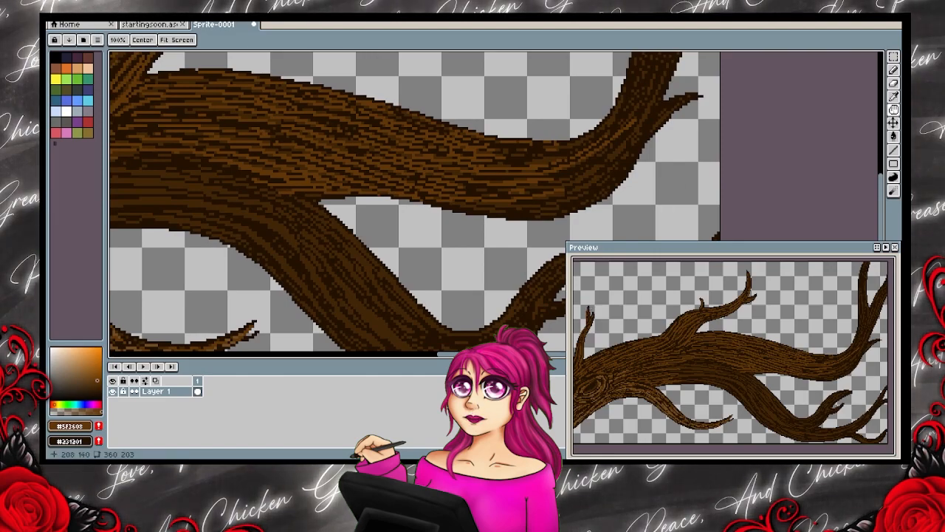
drag(548, 214, 447, 244)
alt+click(496, 175)
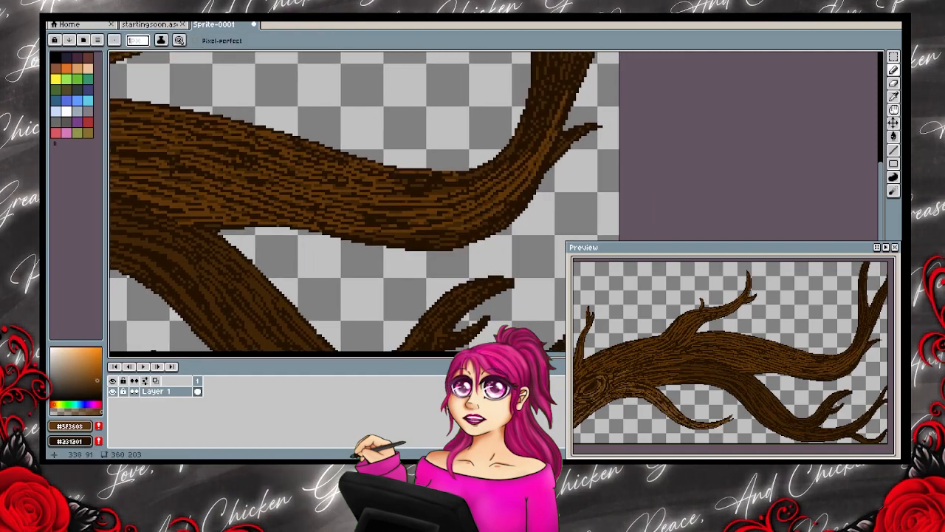
alt+click(371, 215)
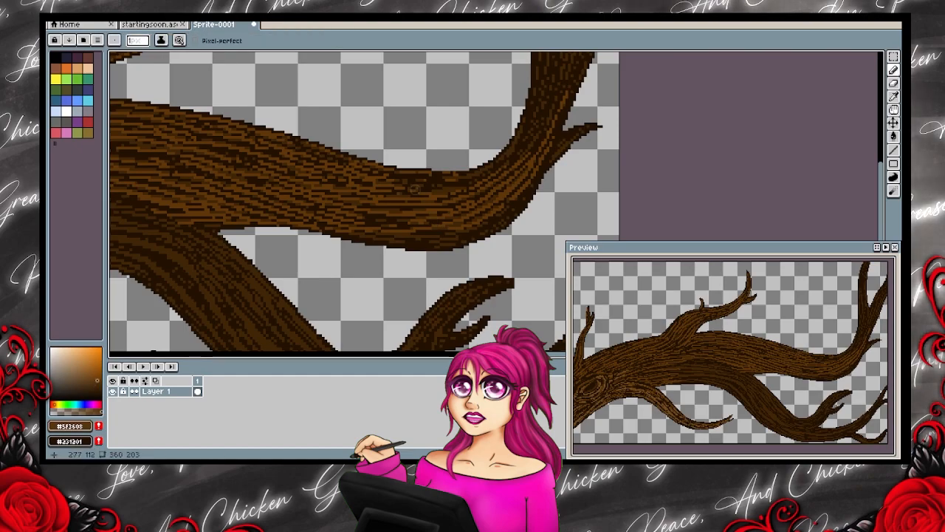
alt+click(477, 186)
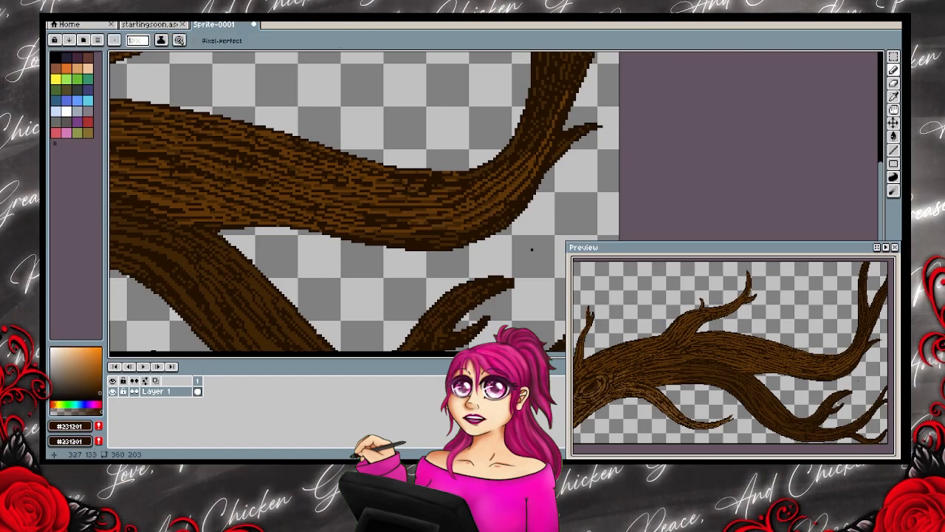
alt+click(451, 212)
drag(468, 206, 521, 153)
alt+click(497, 207)
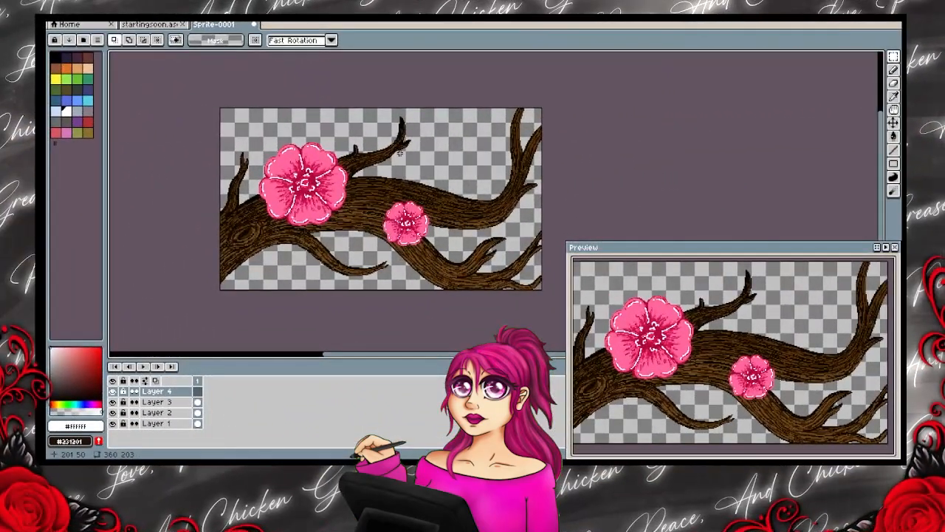
Draw the two upper petals of a third blossom in pale pink #fbcae4 in the empty area on Layer 4, undoing the misshapen lower petal.
scroll(330, 245, up, 2)
drag(419, 183, 381, 194)
click(96, 404)
click(68, 349)
drag(330, 245, 337, 254)
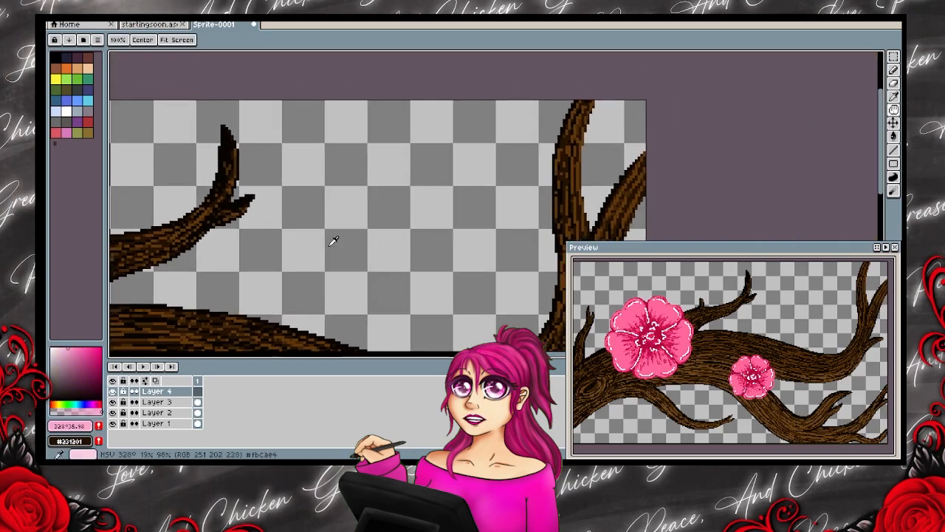
mouse_move(437, 172)
mouse_down()
mouse_move(396, 229)
mouse_move(393, 176)
mouse_move(349, 219)
mouse_move(372, 244)
mouse_up()
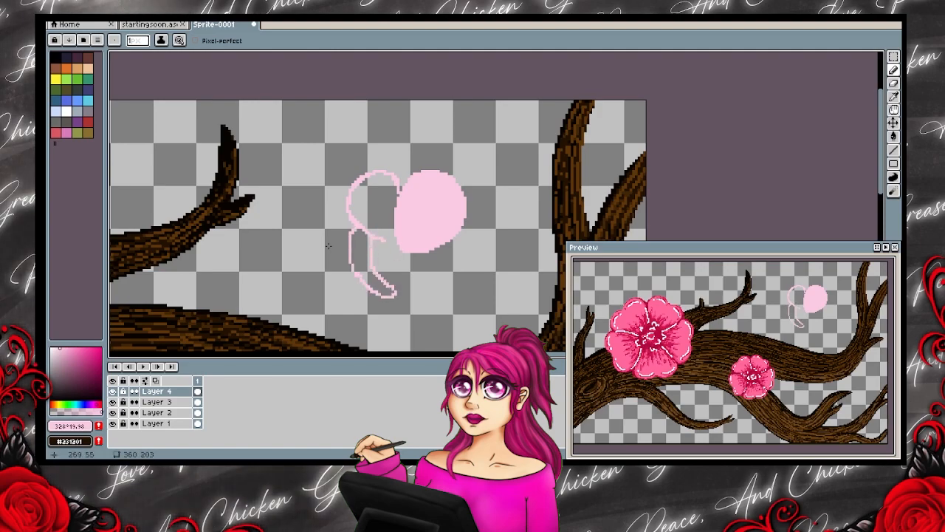
key(ctrl+z)
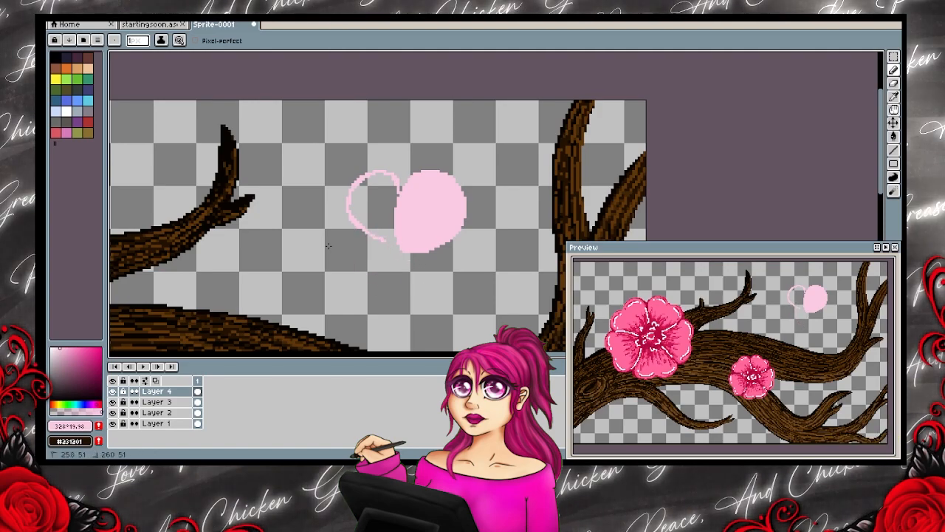
Add three pale pink lower petals to the new blossom and fill the lower-left one.
drag(460, 229, 445, 283)
mouse_move(360, 233)
mouse_down()
mouse_move(373, 279)
mouse_move(391, 290)
mouse_up()
mouse_move(329, 246)
mouse_down()
mouse_move(483, 211)
mouse_move(319, 254)
mouse_up()
Trace the outer edges of the new blossom's petals with a deep pink #e93170 outline.
alt+click(209, 320)
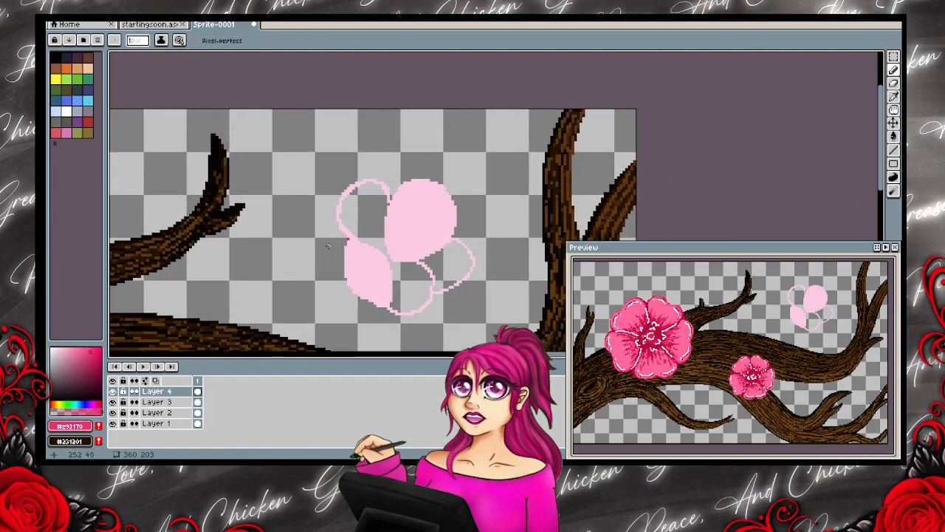
drag(432, 293, 434, 276)
mouse_move(436, 293)
mouse_down()
mouse_move(472, 267)
mouse_move(445, 240)
mouse_move(453, 198)
mouse_move(386, 209)
mouse_up()
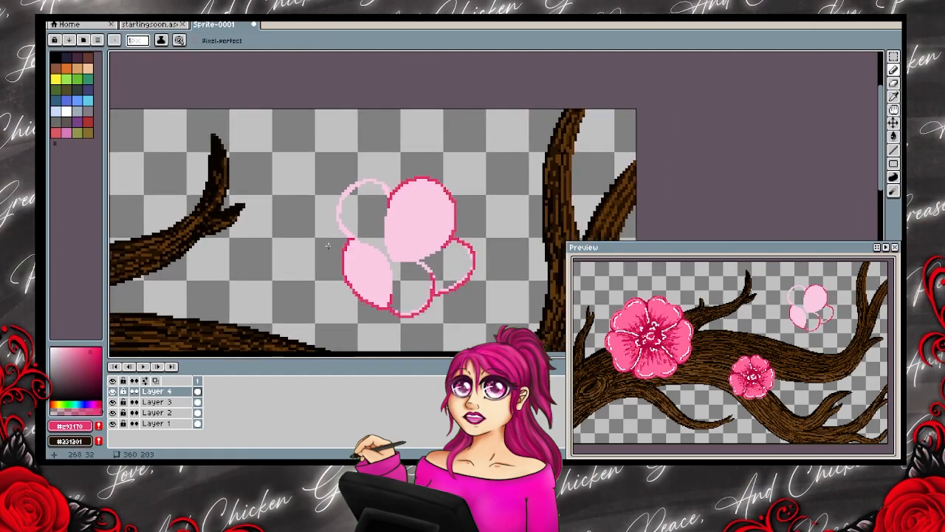
mouse_move(350, 238)
mouse_down()
mouse_move(388, 263)
mouse_move(567, 181)
mouse_up()
Draw lighter pink dividing lines between the new blossom's petals and fill the remaining petals with pale pink.
alt+click(211, 222)
drag(534, 246, 329, 246)
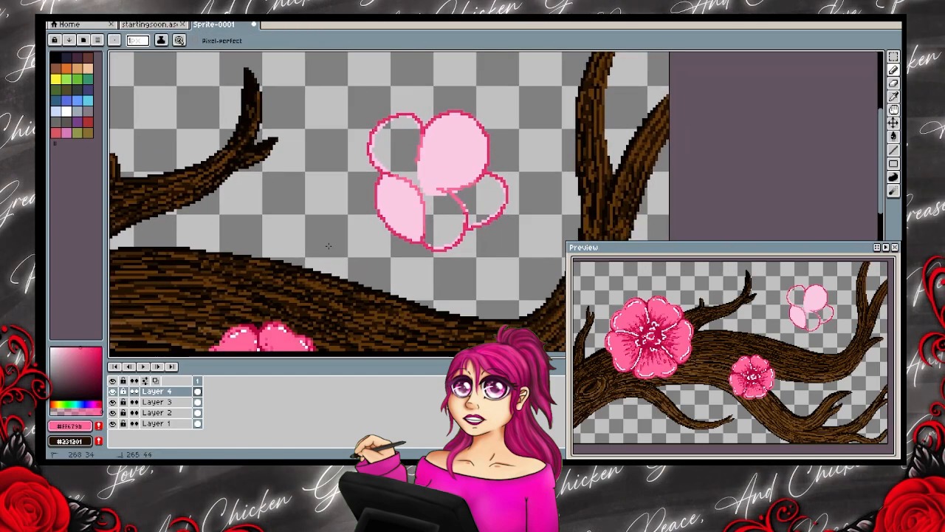
key(e)
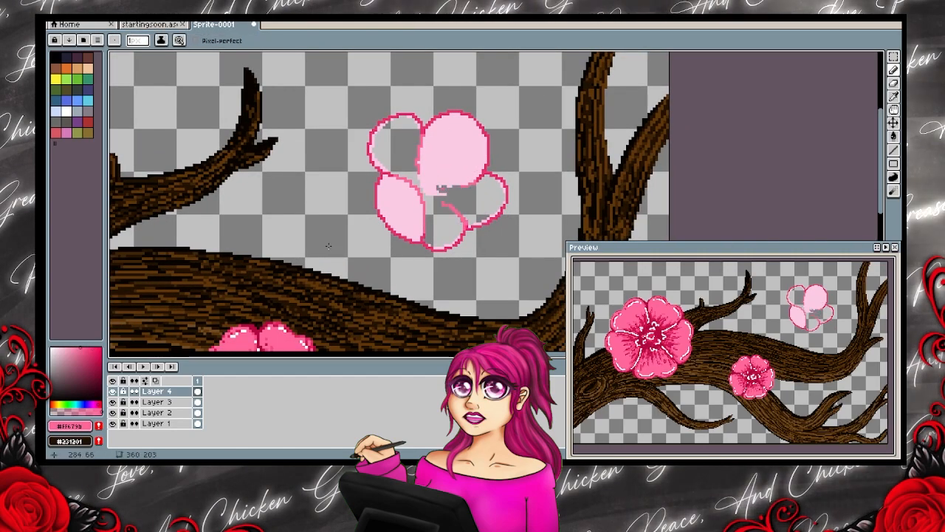
key(ctrl+z)
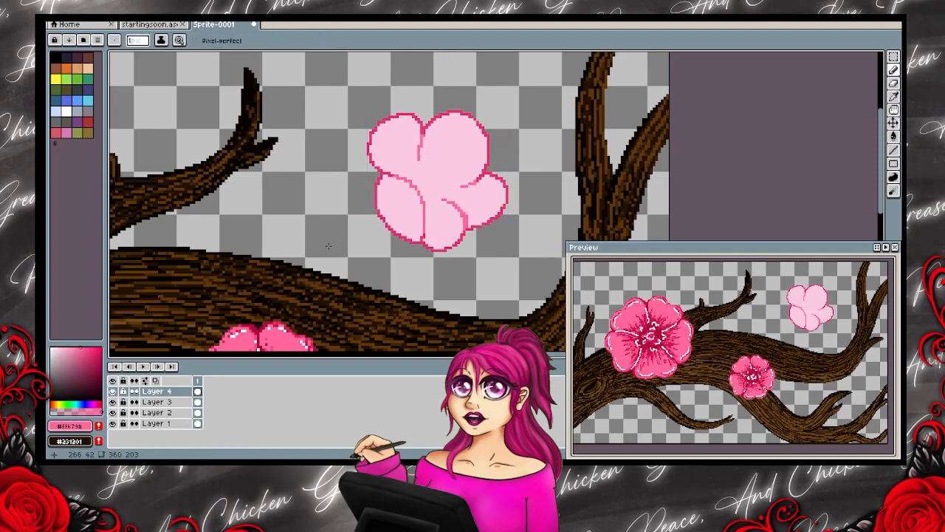
Paint a medium-pink starburst at the new blossom's centre with streaks radiating into the petals, undoing misplaced strokes.
key(ctrl+z)
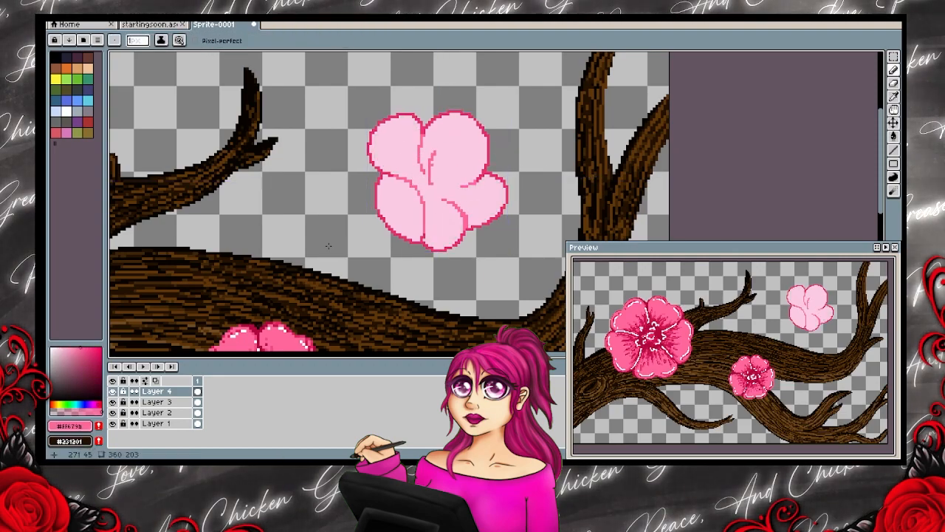
key(ctrl+z)
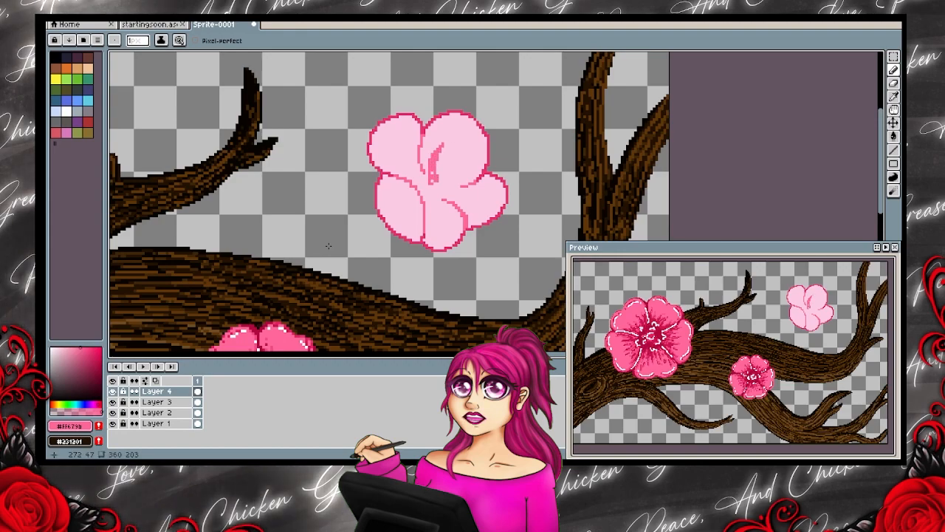
key(ctrl+z)
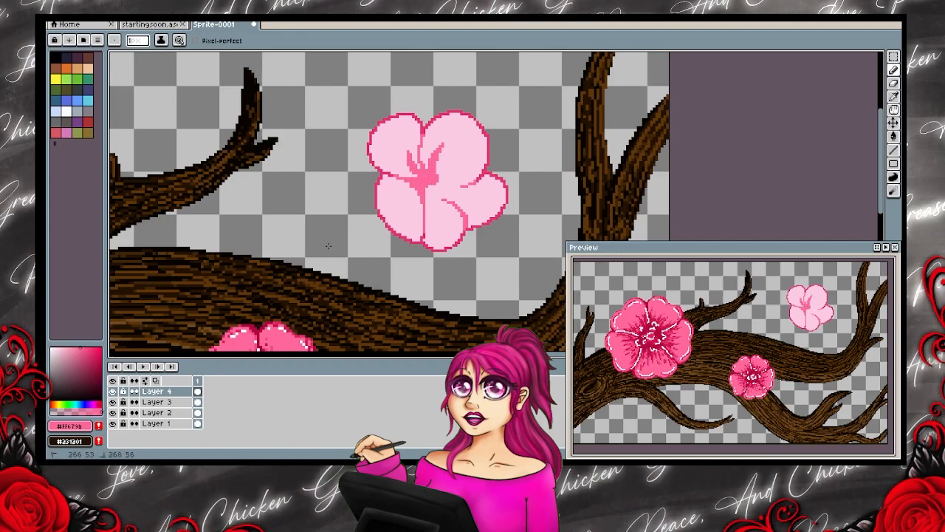
key(ctrl+z)
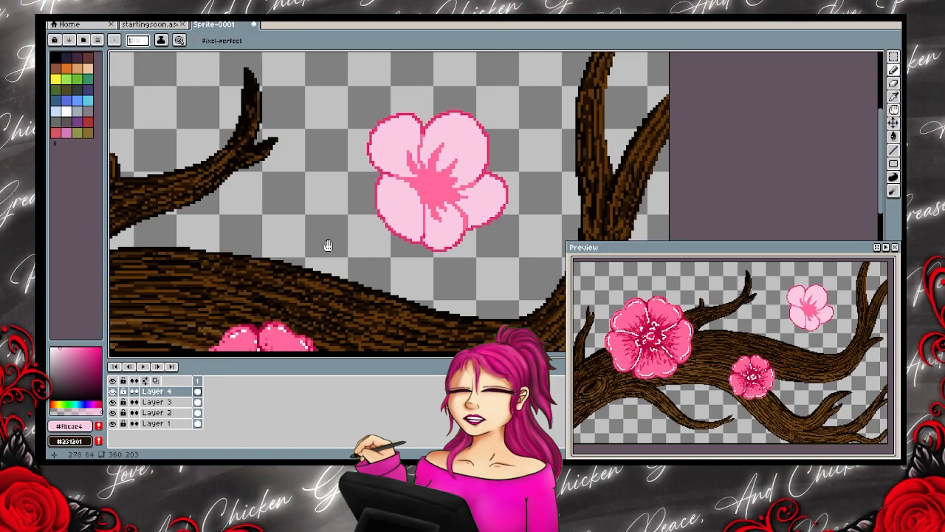
Paint near-white pink highlights inside each petal of the new blossom, leaving a pale pink rim.
scroll(329, 245, up, 2)
drag(380, 247, 397, 283)
drag(384, 247, 403, 279)
alt+click(328, 246)
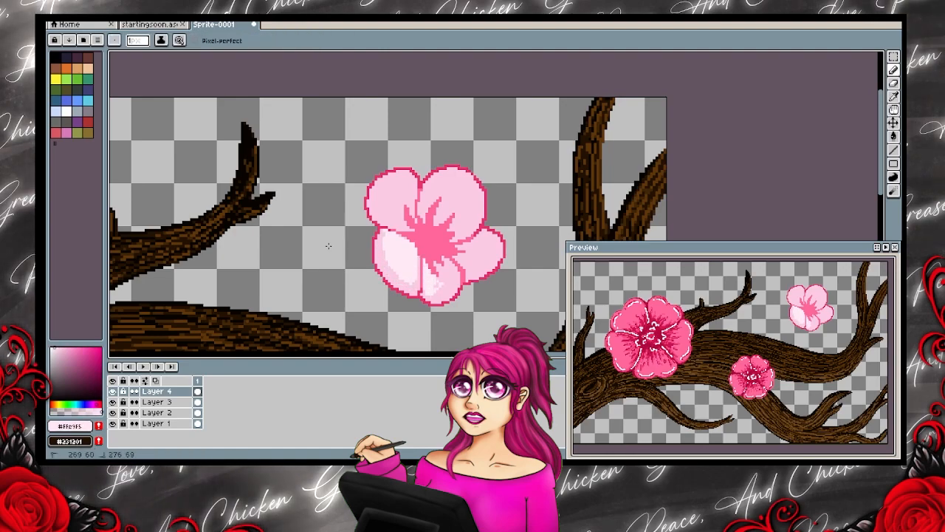
alt+click(328, 246)
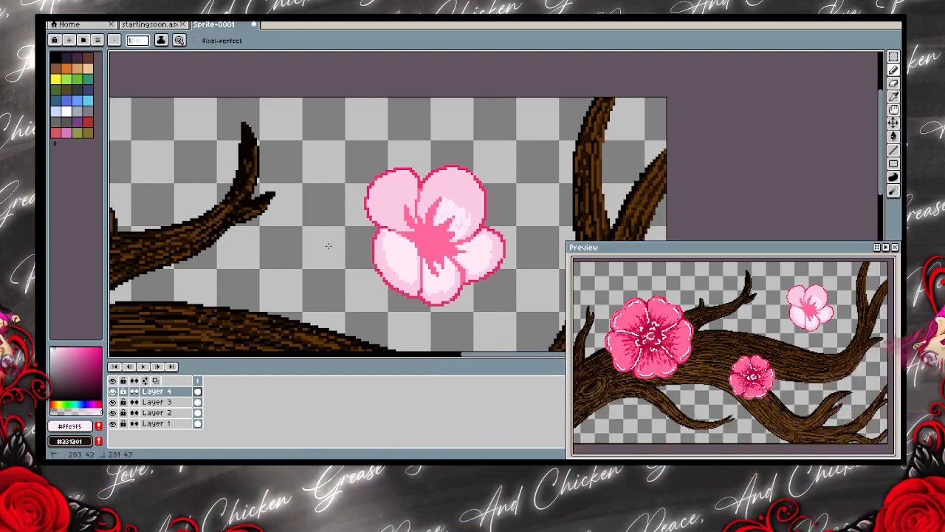
scroll(329, 246, left, 2)
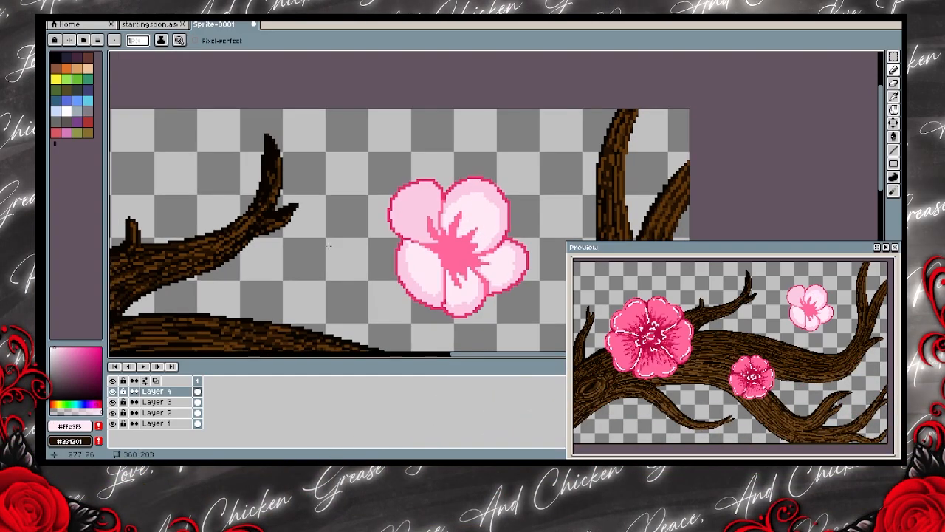
mouse_move(328, 246)
mouse_down()
mouse_move(323, 200)
mouse_move(329, 247)
mouse_up()
Shade the new blossom's centre and its radiating streaks with a darker pink.
click(85, 355)
drag(437, 244, 468, 253)
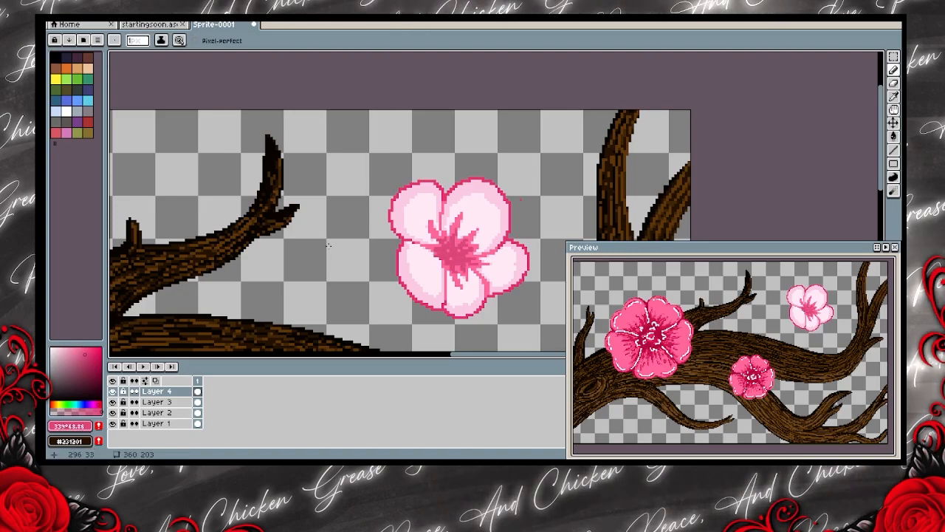
scroll(329, 246, down, 5)
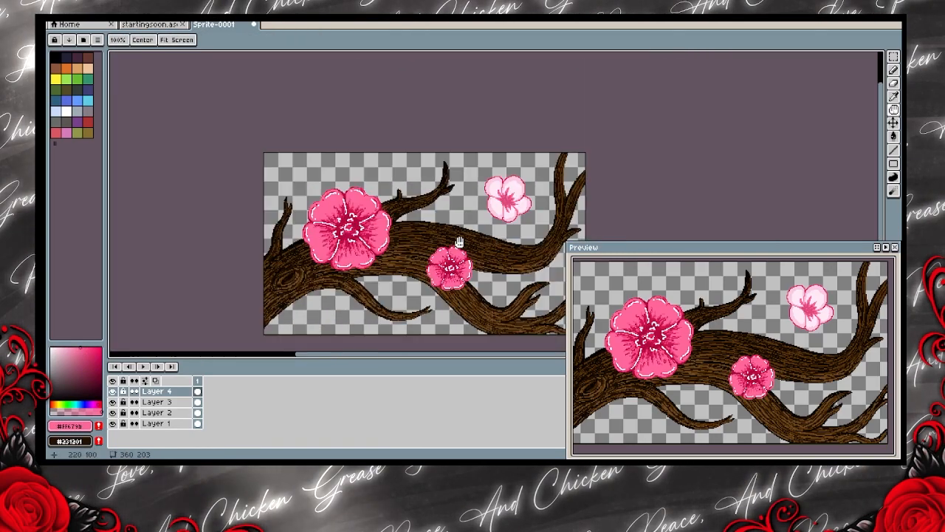
Delete the small dark pink blossom from the lower branch and reposition the large and the pale blossoms along the main branch.
scroll(463, 253, up, 1)
click(181, 402)
key(Delete)
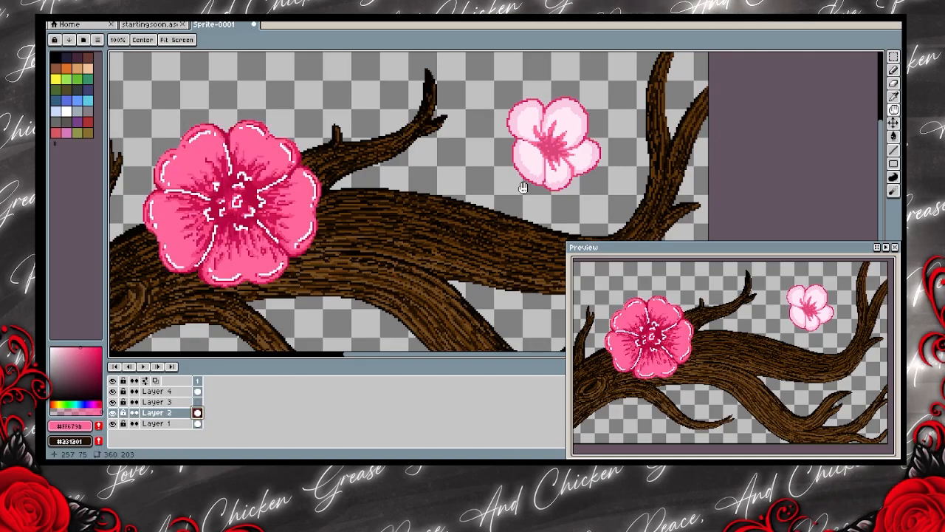
drag(540, 162, 488, 182)
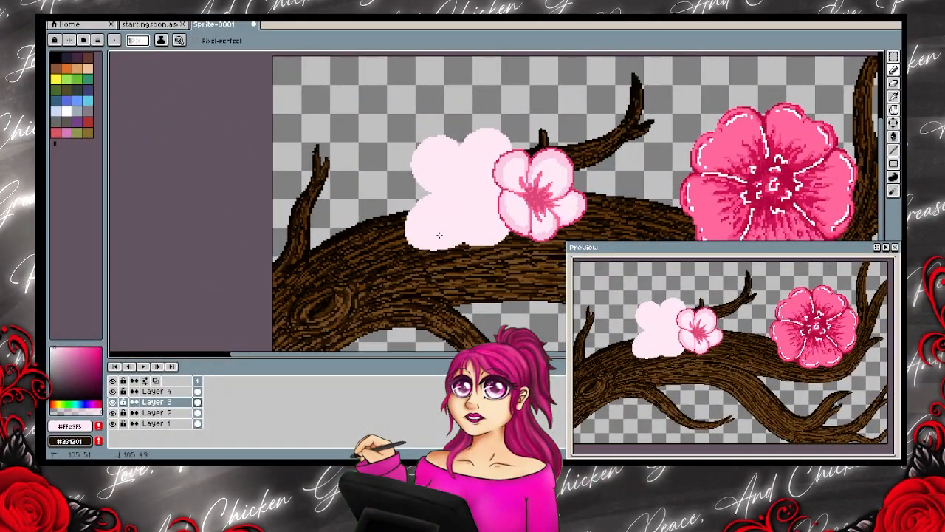
Refine the small pale blossom's centre and petals with light and medium pink strokes on Layer 4.
drag(513, 239, 455, 256)
alt+click(477, 200)
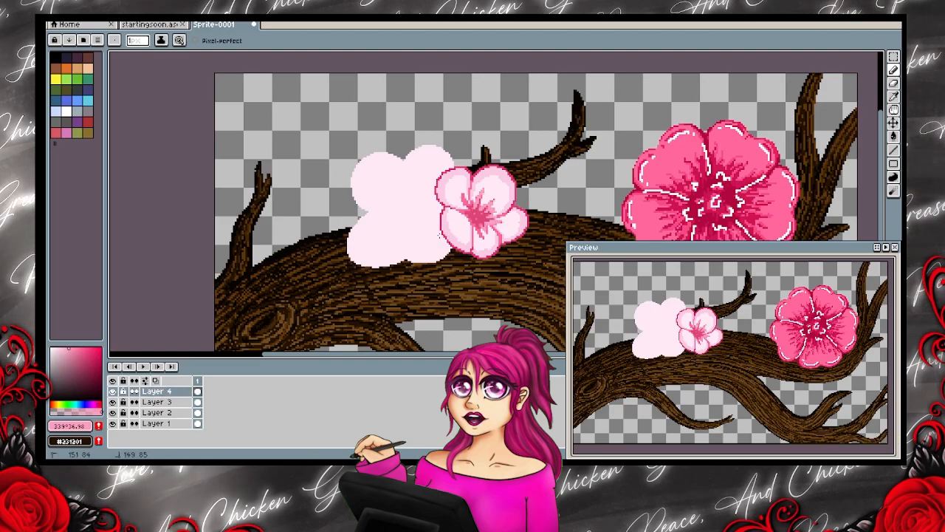
alt+click(484, 256)
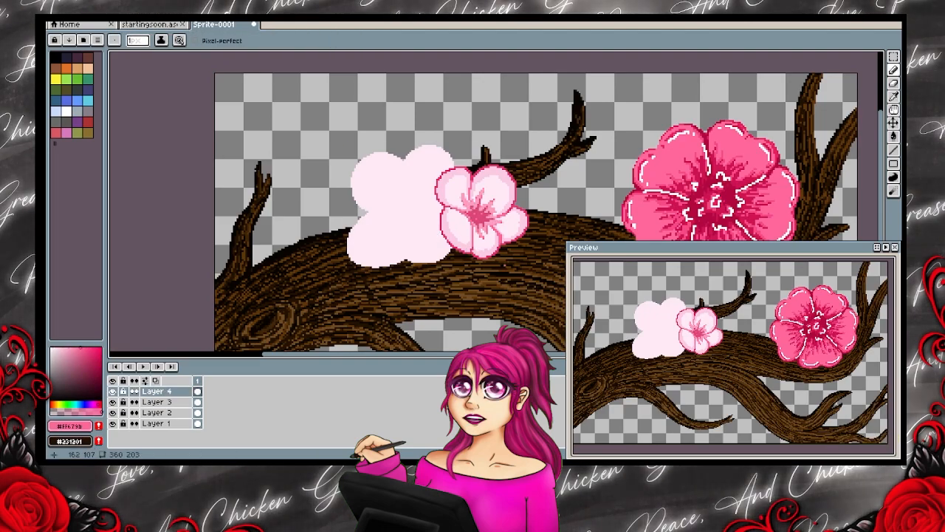
drag(417, 220, 465, 274)
Outline the pale blossom silhouette beside the small blossom in the same dark pink, correcting stray strokes.
alt+click(462, 222)
alt+click(442, 234)
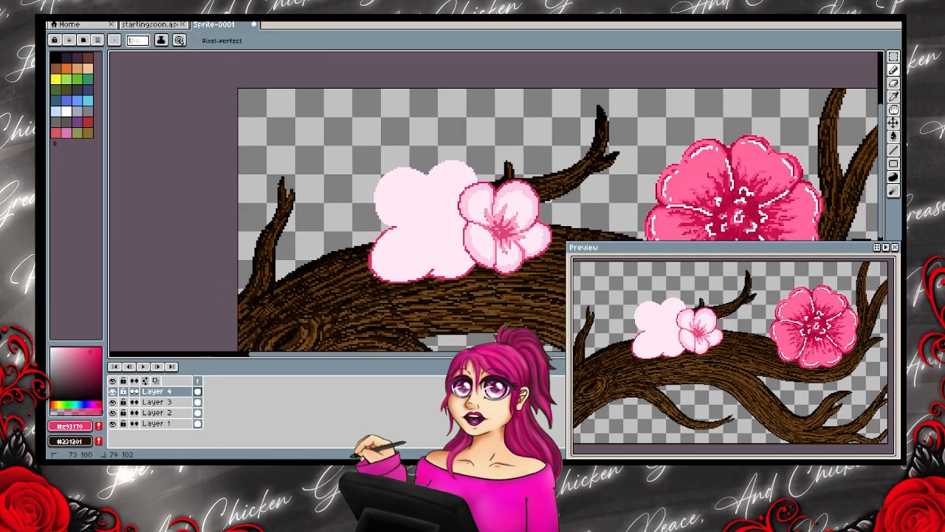
alt+click(440, 235)
key(ctrl+z)
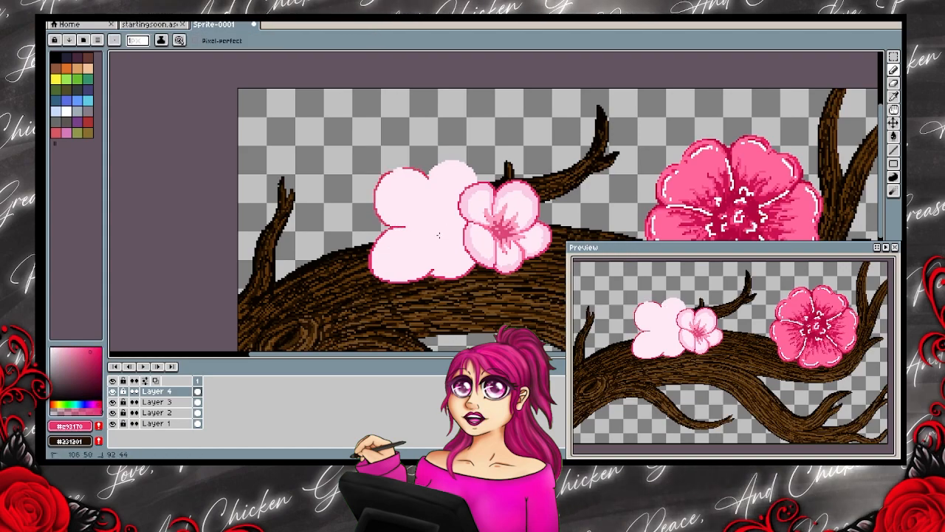
drag(435, 167, 477, 179)
key(e)
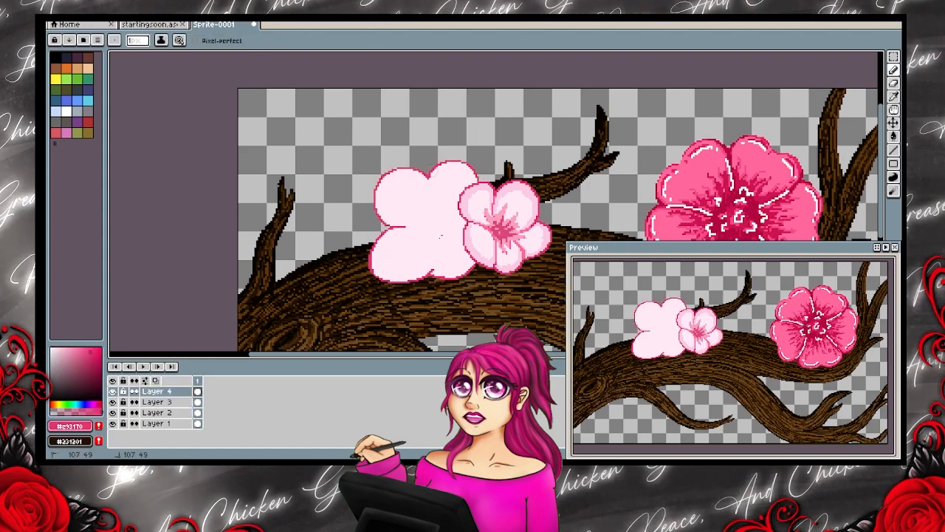
Draw medium-pink dividing lines between the outlined blossom's petals and paint a light pink starburst at its centre.
alt+click(445, 230)
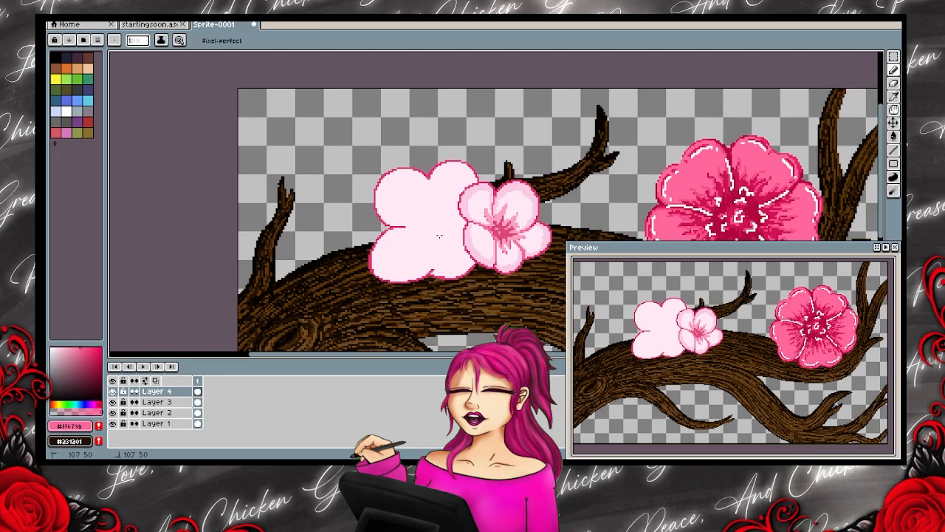
key(ctrl+z)
mouse_move(405, 226)
mouse_down()
mouse_move(433, 226)
mouse_move(436, 271)
mouse_up()
drag(443, 222, 461, 220)
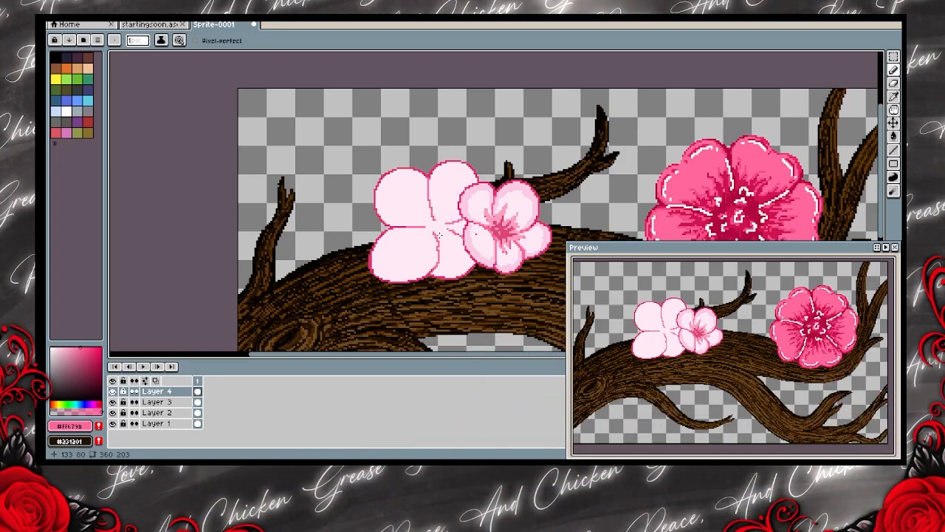
alt+click(439, 233)
mouse_move(439, 226)
mouse_down()
mouse_move(451, 207)
mouse_move(459, 221)
mouse_move(432, 247)
mouse_move(428, 236)
mouse_up()
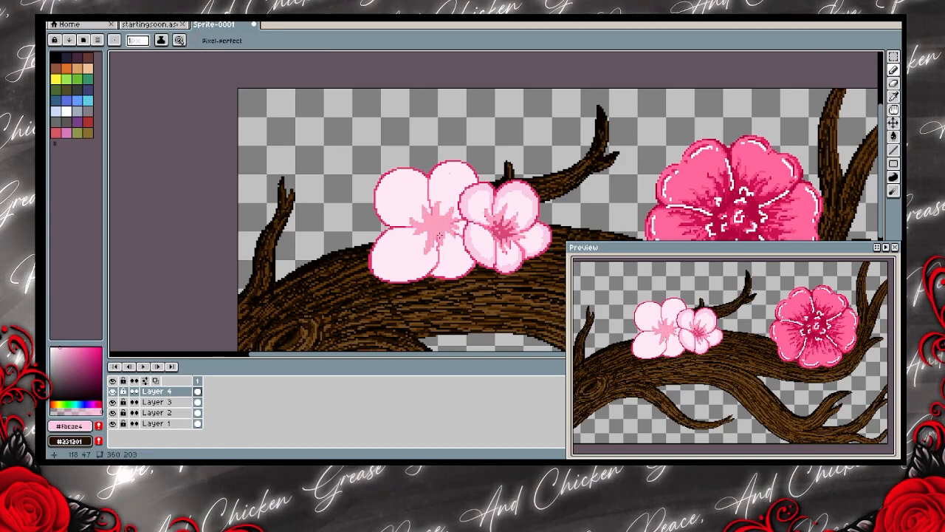
Shade the rims of the larger pale blossom's petals with pale pink, leaving near-white areas inside.
scroll(440, 234, up, 2)
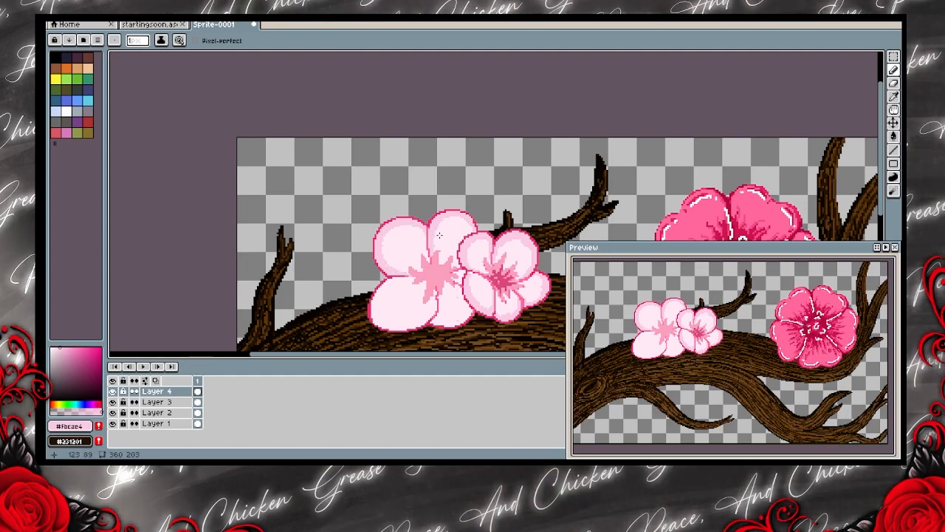
alt+click(413, 341)
alt+click(409, 330)
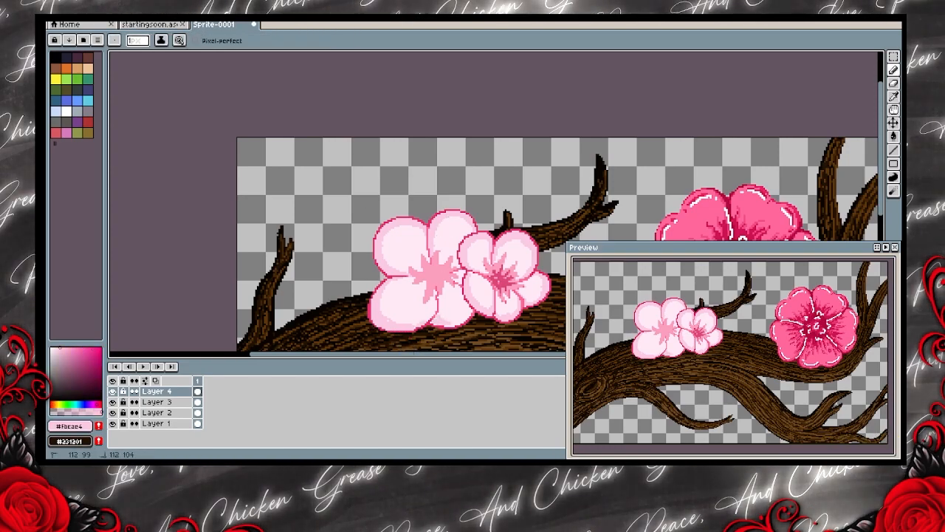
mouse_move(443, 270)
mouse_down()
mouse_move(433, 273)
mouse_move(419, 215)
mouse_move(481, 217)
mouse_move(443, 193)
mouse_move(434, 216)
mouse_up()
key(space)
alt+click(408, 212)
key(space)
mouse_move(459, 298)
mouse_down()
mouse_move(518, 257)
mouse_move(500, 188)
mouse_move(436, 276)
mouse_move(438, 262)
mouse_up()
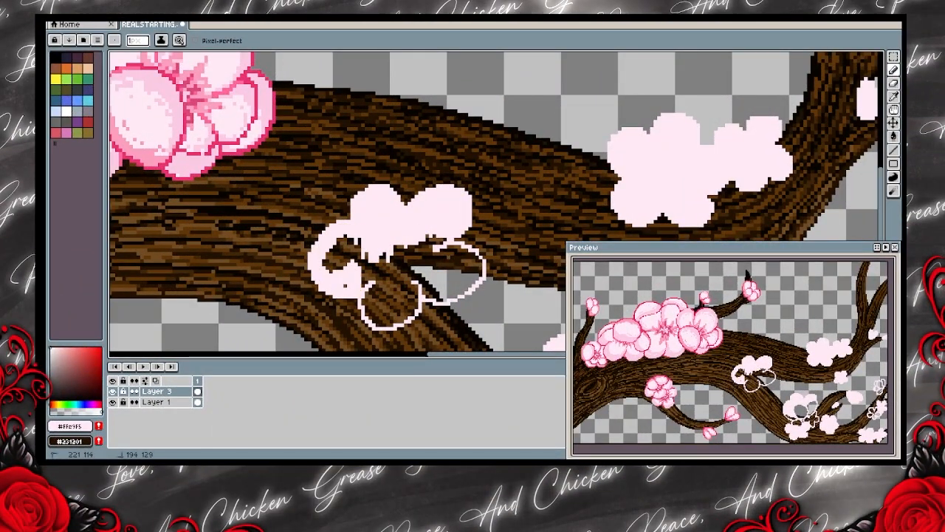
Complete the near-white silhouette of the blossom at the fork of the main branch and fill its petals.
drag(355, 268, 380, 258)
mouse_move(411, 301)
mouse_down()
mouse_move(392, 310)
mouse_move(436, 295)
mouse_move(462, 262)
mouse_move(458, 273)
mouse_up()
key(space)
mouse_move(321, 128)
mouse_down()
mouse_move(382, 158)
mouse_move(536, 274)
mouse_move(288, 94)
mouse_up()
key(space)
Outline the petals of the blossom at the branch fork in dark pink.
alt+click(489, 263)
key(space)
drag(492, 216, 484, 270)
drag(458, 220, 443, 164)
mouse_move(421, 193)
mouse_down()
mouse_move(364, 190)
mouse_move(328, 254)
mouse_move(421, 255)
mouse_up()
key(space)
key(space)
drag(446, 206, 412, 248)
key(space)
Draw pink dividing lines between the fork blossom's petals and paint a light pink starburst at its centre.
alt+click(294, 177)
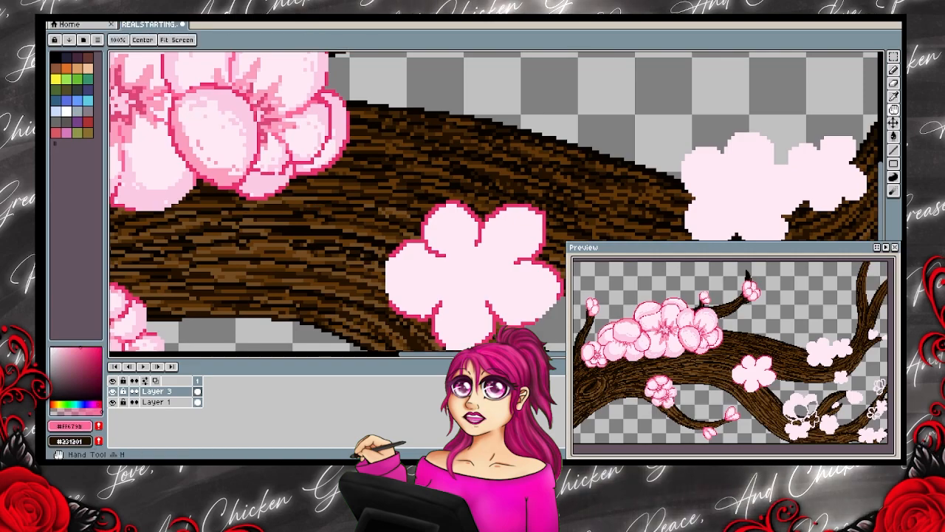
key(space)
drag(504, 312, 481, 283)
alt+click(198, 147)
drag(436, 258, 432, 280)
mouse_move(445, 272)
mouse_down()
mouse_move(424, 257)
mouse_move(438, 220)
mouse_up()
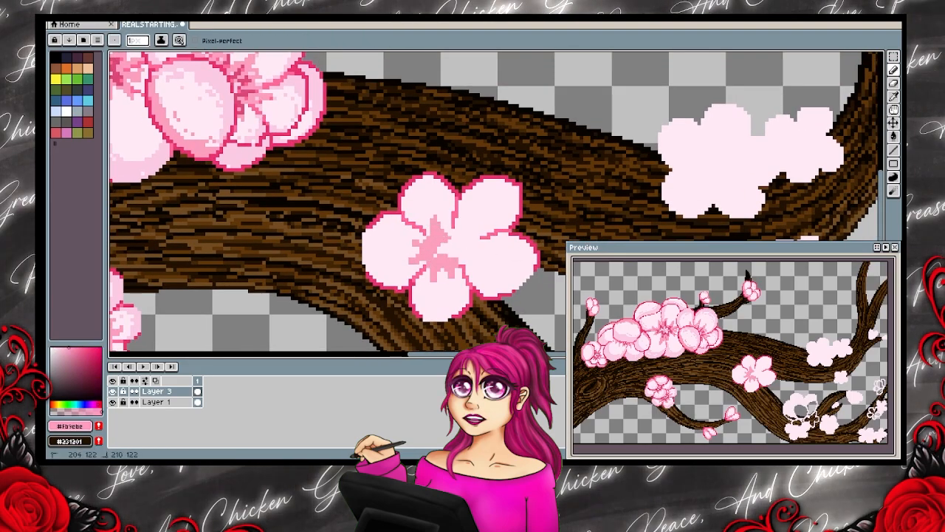
mouse_move(460, 252)
mouse_down()
mouse_move(436, 255)
mouse_move(564, 145)
mouse_move(465, 162)
mouse_up()
Detail the fork blossom's centre in darker pink and shade its petal edges with pale pink, undoing misplaced strokes.
alt+click(244, 155)
click(429, 236)
alt+click(529, 180)
drag(533, 164, 536, 193)
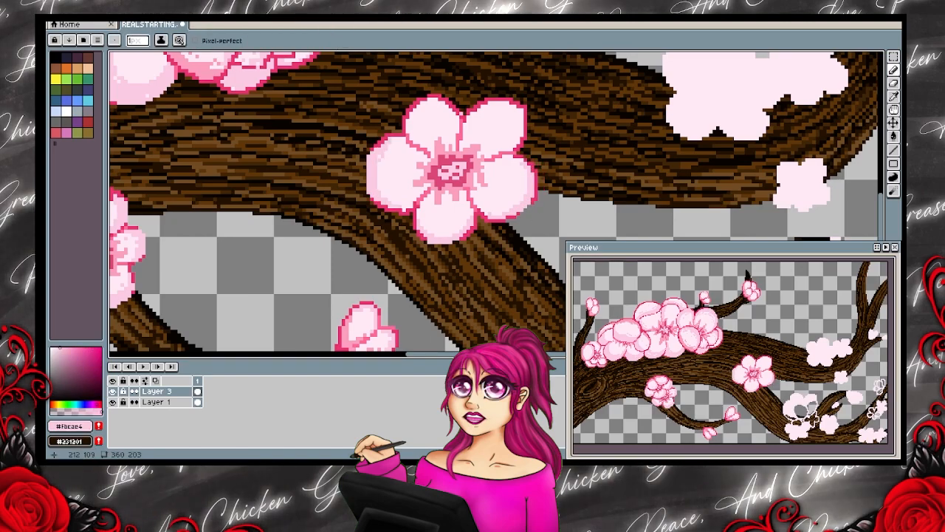
mouse_move(513, 160)
mouse_down()
mouse_move(597, 212)
mouse_move(463, 182)
mouse_move(552, 243)
mouse_move(451, 193)
mouse_up()
alt+click(391, 225)
mouse_move(390, 239)
mouse_down()
mouse_move(401, 245)
mouse_move(433, 210)
mouse_move(501, 217)
mouse_up()
key(ctrl+z)
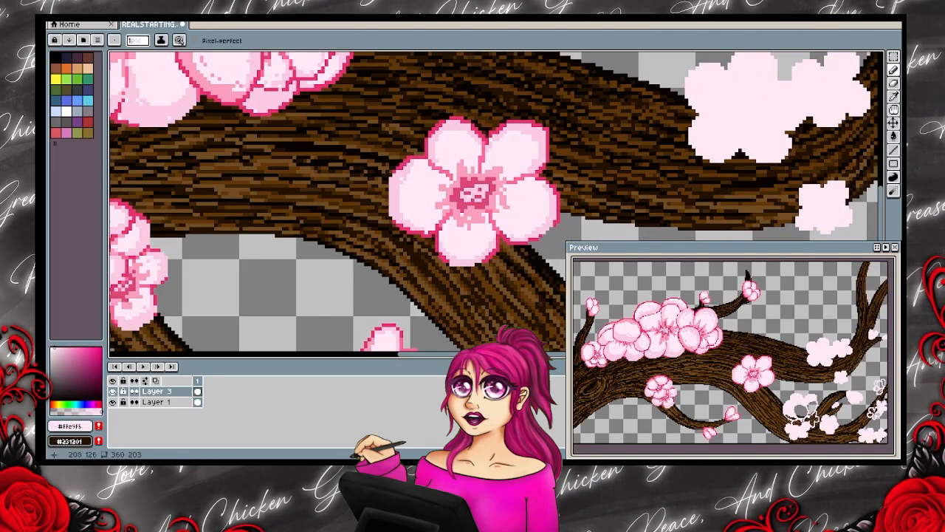
alt+click(484, 192)
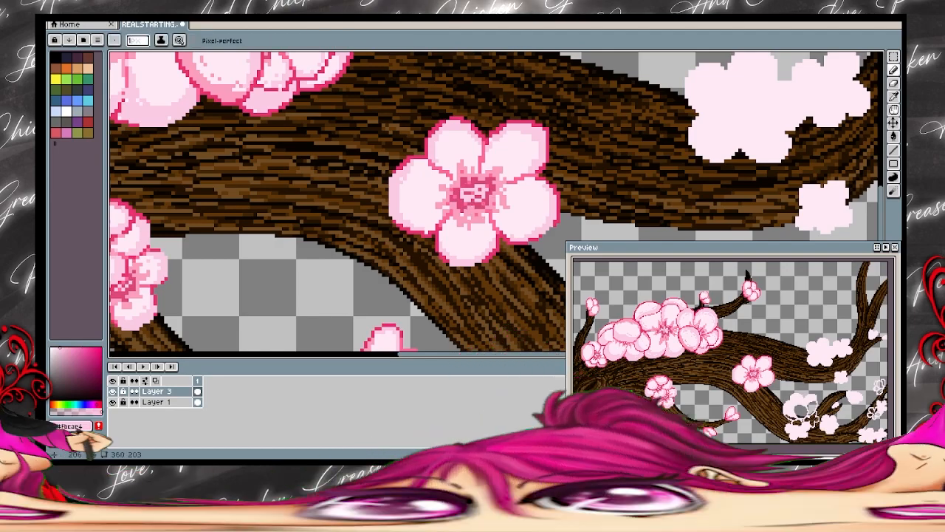
key(ctrl+z)
Rework the fork blossom's petal shading with near-white and pale pink strokes, using the finished cluster as reference.
alt+click(503, 229)
drag(502, 229, 505, 305)
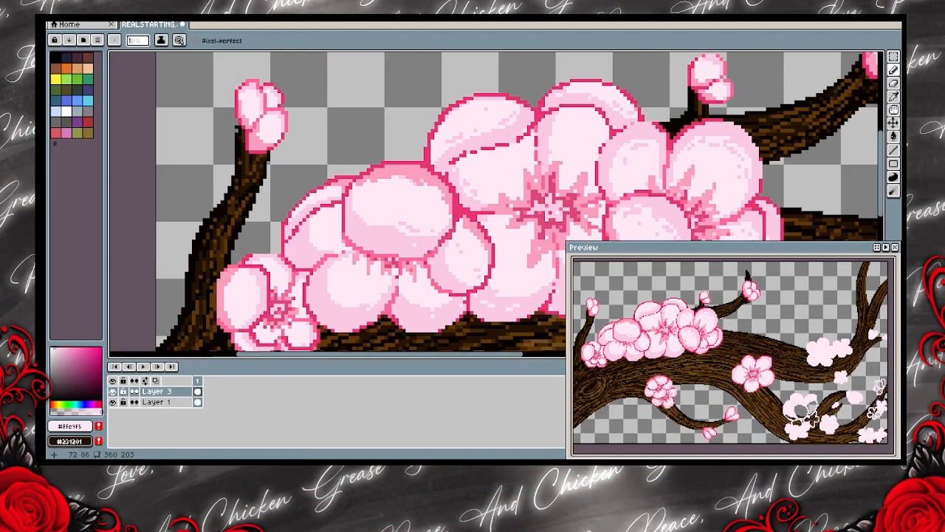
drag(414, 244, 163, 250)
mouse_move(599, 289)
mouse_down()
mouse_move(362, 208)
mouse_move(439, 138)
mouse_move(376, 132)
mouse_up()
alt+click(497, 209)
key(ctrl+z)
alt+click(495, 222)
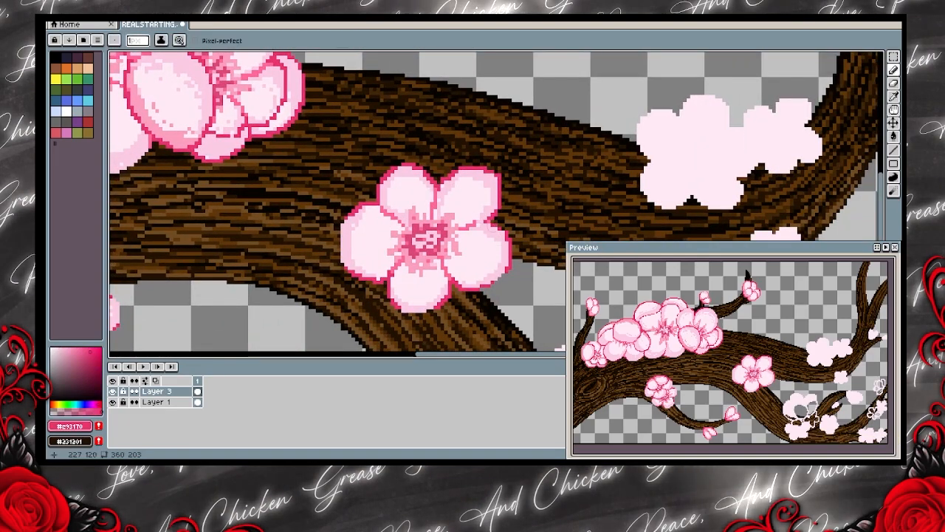
drag(421, 294, 459, 297)
alt+click(460, 297)
alt+click(409, 264)
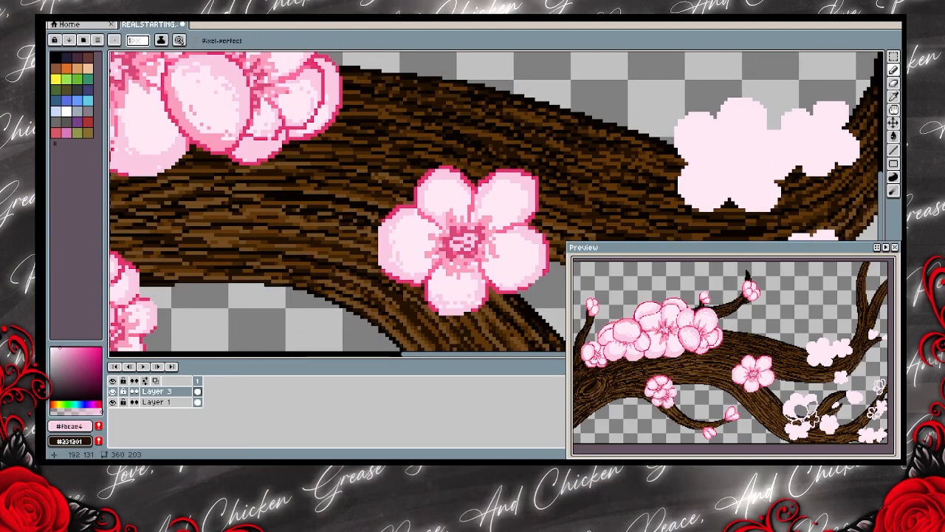
Outline the two adjoining blossom silhouettes near the upright branch in dark pink, cleaning up the edges.
drag(522, 219, 220, 285)
alt+click(195, 295)
mouse_move(385, 153)
mouse_down()
mouse_move(437, 134)
mouse_move(395, 212)
mouse_move(345, 212)
mouse_move(441, 235)
mouse_move(398, 248)
mouse_move(360, 221)
mouse_up()
mouse_move(459, 198)
mouse_down()
mouse_move(367, 231)
mouse_move(433, 263)
mouse_move(426, 281)
mouse_up()
key(e)
key(b)
alt+click(415, 262)
key(e)
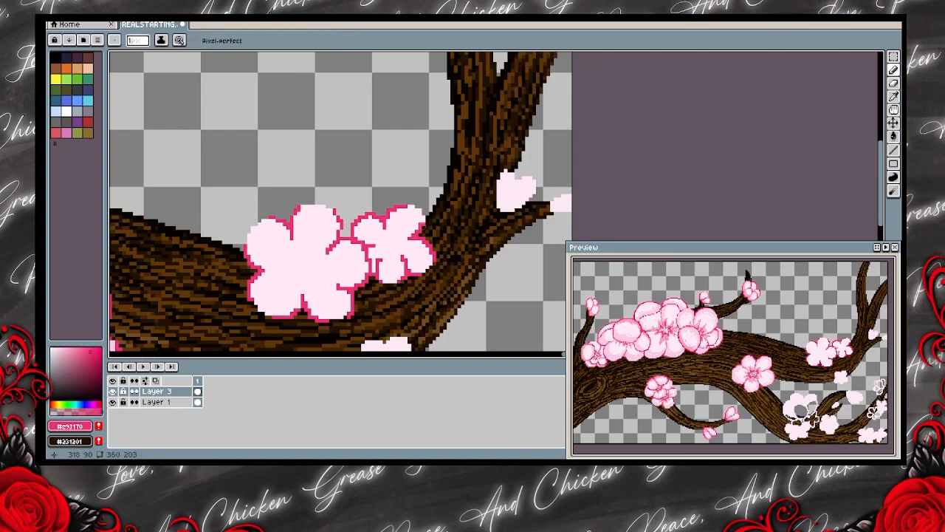
Shade the petal edges of the two adjoining blossoms near the upright branch with pale pink.
key(b)
alt+click(415, 222)
alt+click(398, 205)
mouse_move(398, 205)
mouse_down()
mouse_move(427, 215)
mouse_move(448, 204)
mouse_up()
alt+click(395, 226)
drag(399, 241, 439, 226)
alt+click(166, 258)
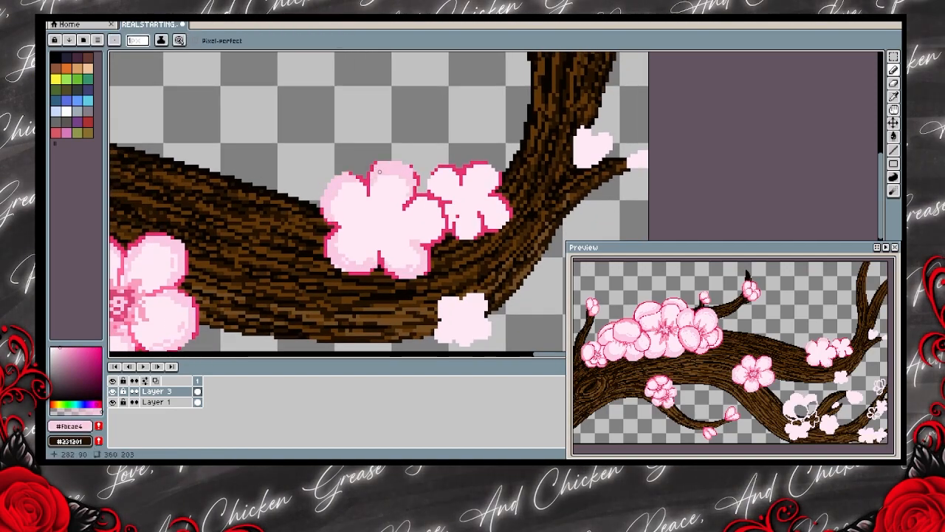
alt+click(465, 189)
drag(472, 184, 468, 187)
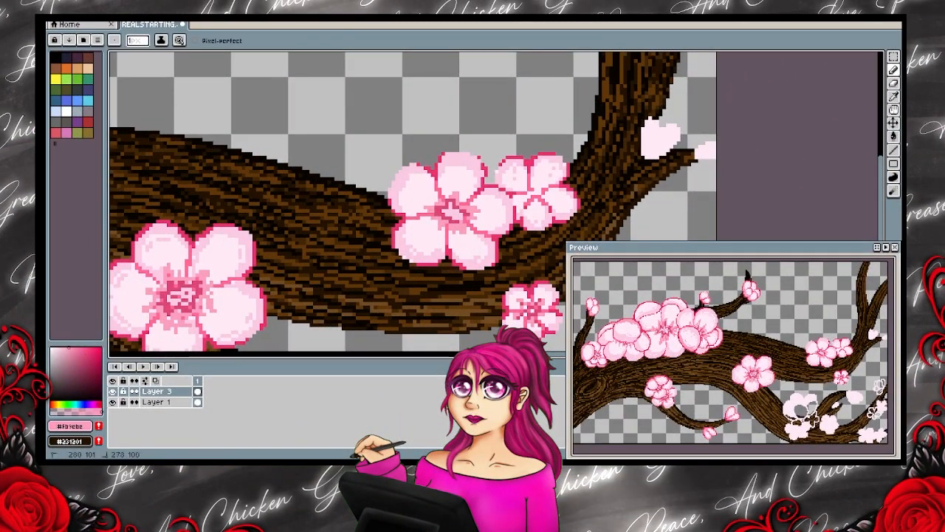
Detail the centre of the larger adjoining blossom with darker pink strokes, undoing a misplaced one.
alt+click(479, 218)
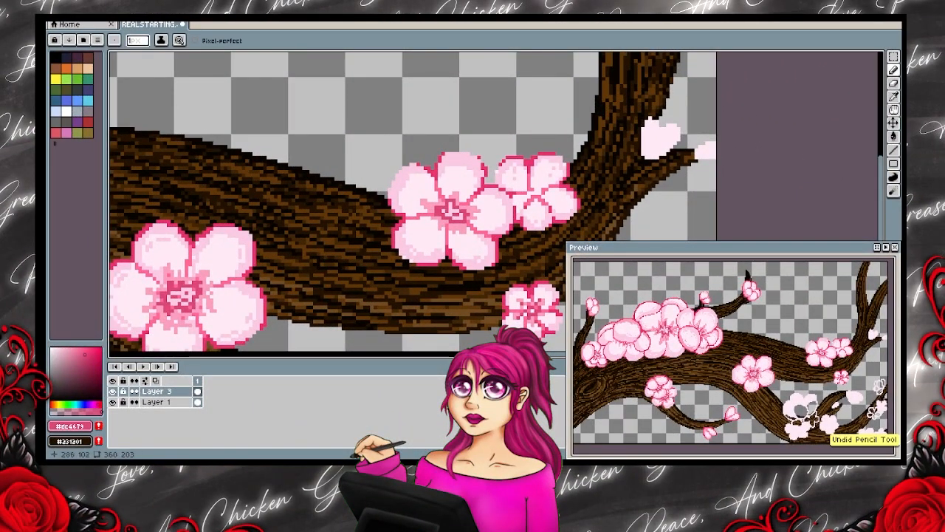
alt+click(461, 214)
alt+click(474, 243)
alt+click(519, 155)
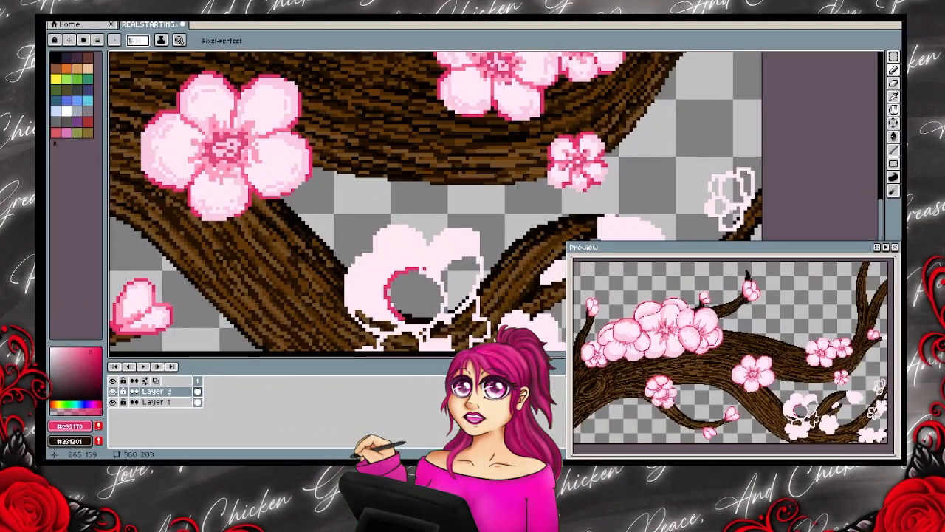
Outline the overlapping petals of the large blossom on the lower branch in dark pink, erasing stray pixels.
drag(425, 268, 441, 307)
drag(439, 282, 479, 259)
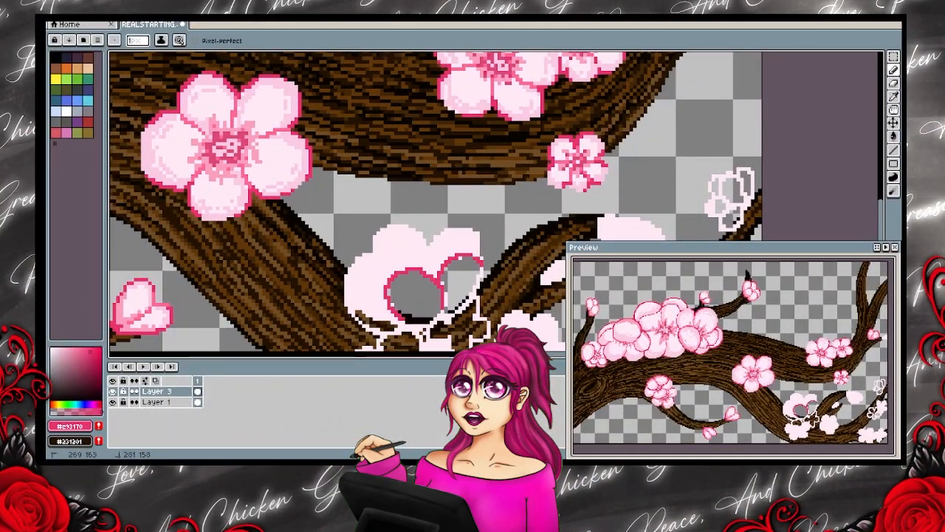
drag(350, 304, 373, 327)
drag(374, 253, 428, 243)
drag(429, 244, 481, 255)
key(e)
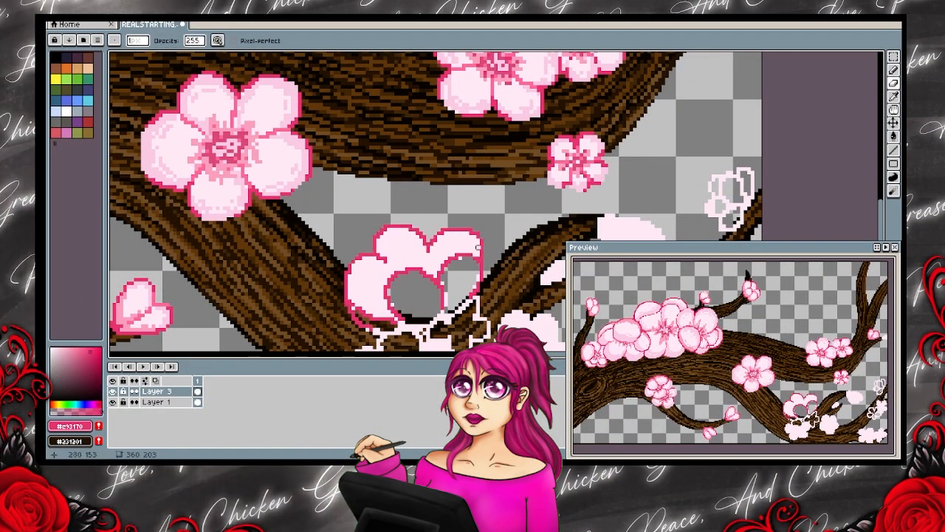
drag(370, 327, 397, 330)
mouse_move(479, 290)
mouse_down()
mouse_move(444, 314)
mouse_move(436, 295)
mouse_up()
Fill the two empty front petals of the lower-branch blossom with near-white pink and tidy their dark pink outlines.
alt+click(344, 292)
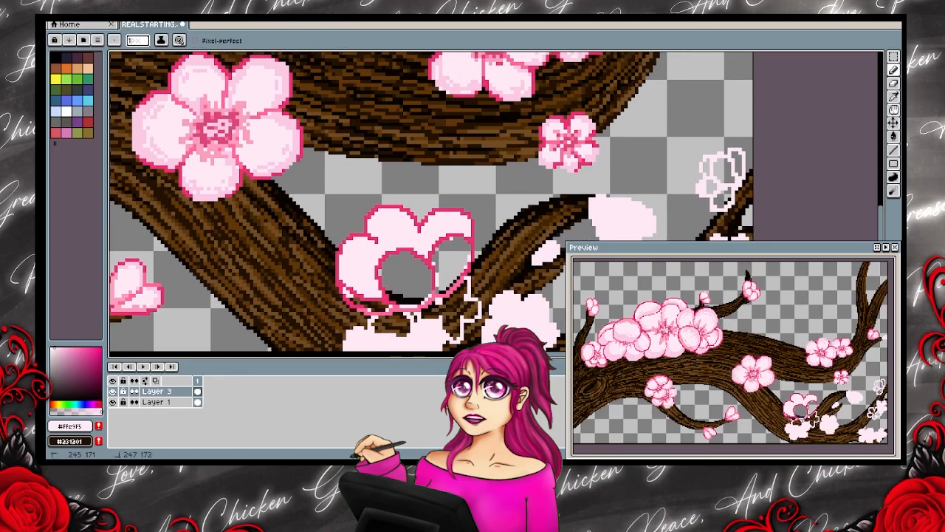
drag(421, 254, 398, 285)
alt+click(383, 282)
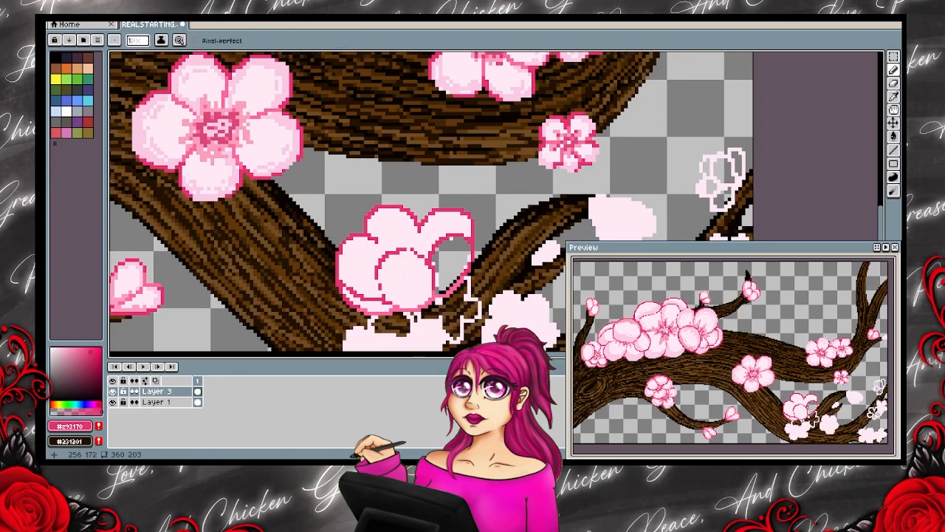
mouse_move(455, 267)
mouse_down()
mouse_move(458, 248)
mouse_move(482, 253)
mouse_move(476, 271)
mouse_up()
alt+click(471, 249)
key(space)
right_click(458, 274)
key(space)
Shade the petals of the large lower-branch blossom with pale pink along their edges.
alt+click(502, 77)
mouse_move(405, 277)
mouse_down()
mouse_move(423, 243)
mouse_move(443, 257)
mouse_up()
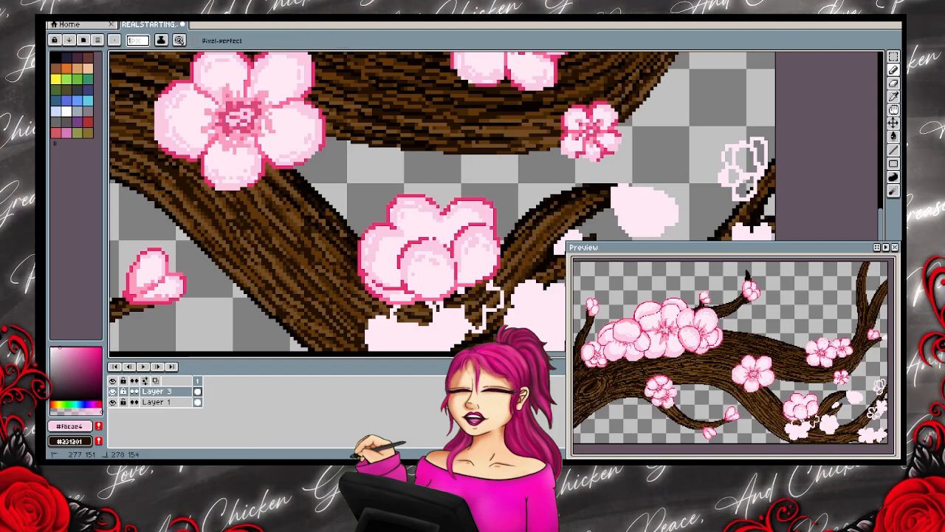
drag(489, 254, 510, 277)
Recolour parts of the inner petal outlines of the large lower-branch blossom in medium pink.
alt+click(418, 250)
drag(419, 250, 426, 260)
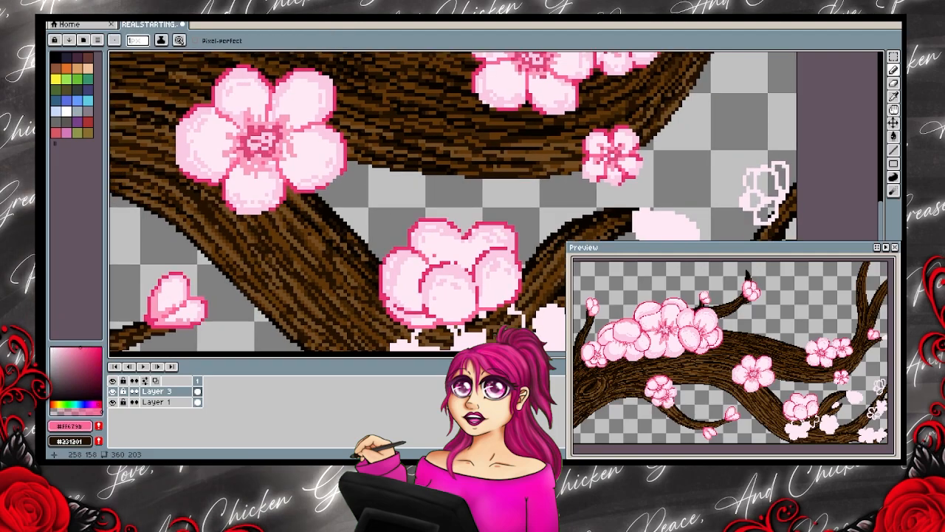
mouse_move(478, 298)
mouse_down()
mouse_move(507, 284)
mouse_move(500, 302)
mouse_up()
alt+click(467, 263)
drag(468, 262, 478, 263)
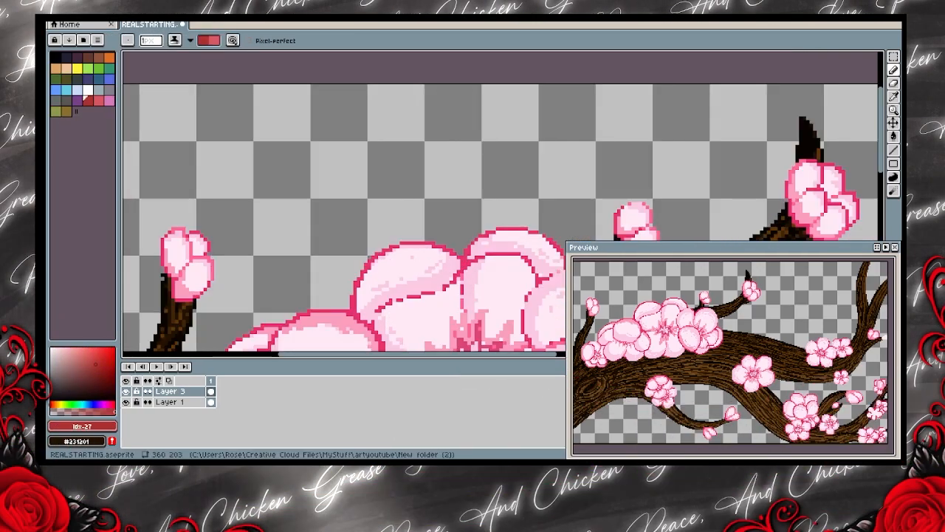
Shade the small blossoms on the lower-right branches with pink and pale pink.
scroll(551, 197, down, 2)
mouse_move(522, 198)
mouse_down()
mouse_move(349, 127)
mouse_move(98, 1)
mouse_up()
scroll(511, 262, up, 3)
alt+click(499, 283)
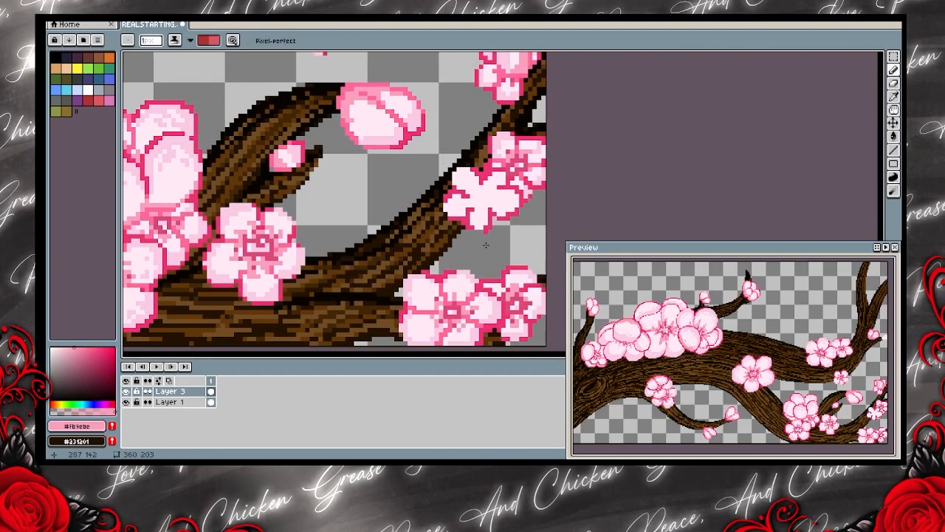
drag(488, 249, 486, 245)
alt+click(485, 294)
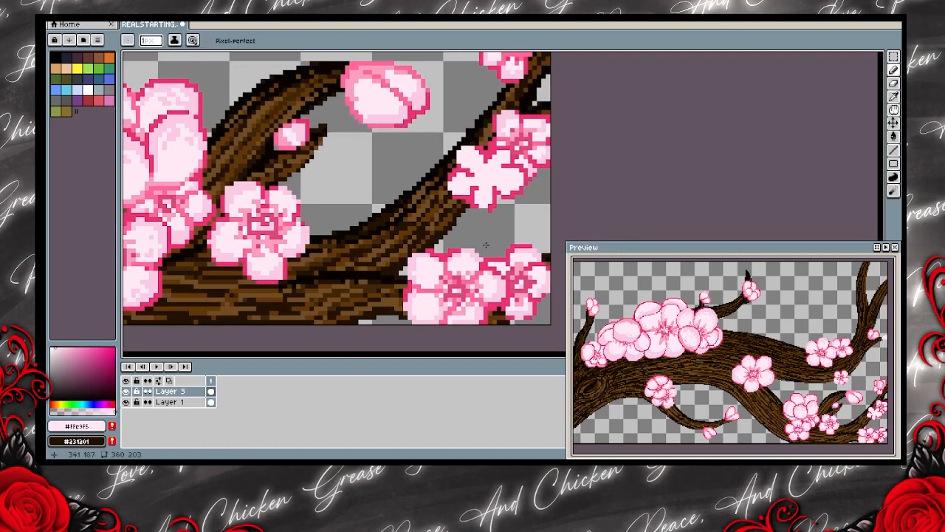
drag(504, 184, 486, 247)
alt+click(486, 246)
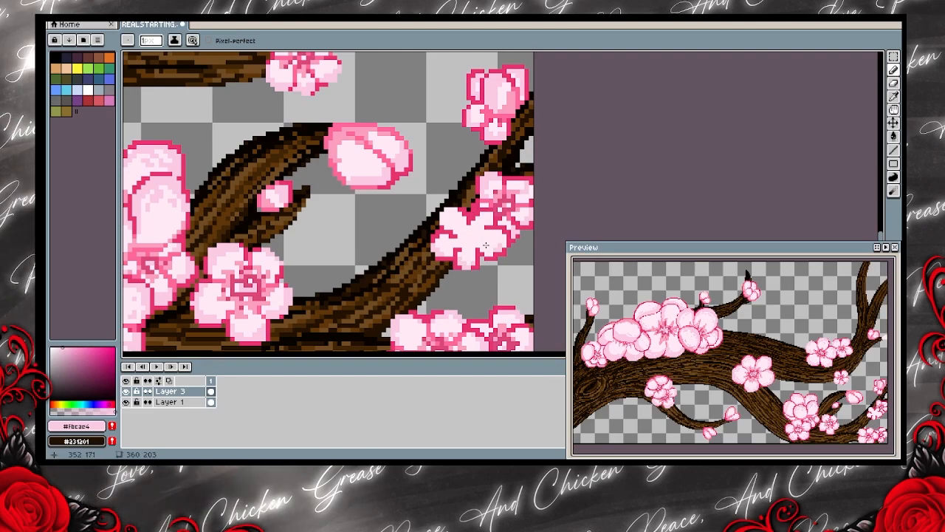
scroll(486, 246, up, 1)
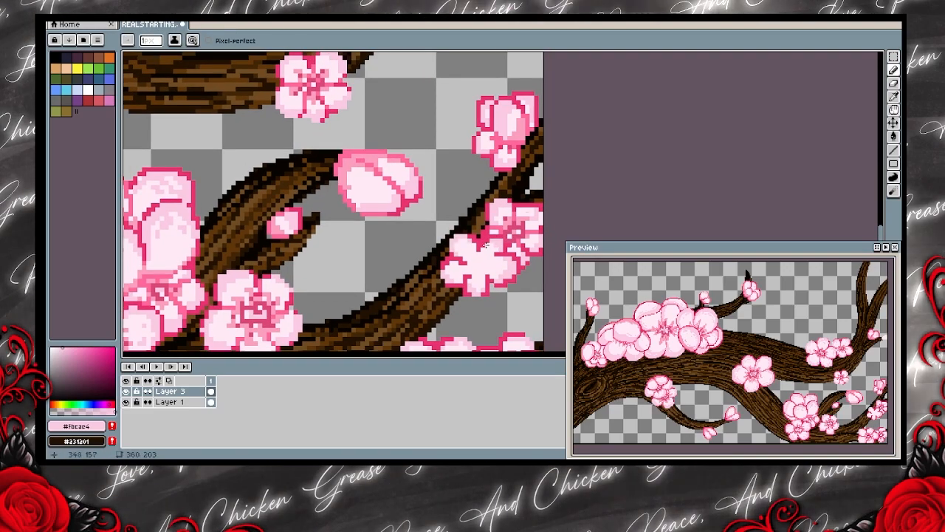
Add a pink centre and pale pink petal shading to the flat blossom on the lower-right branch, undoing stray strokes.
key(b)
alt+click(485, 245)
alt+click(484, 244)
key(ctrl+z)
alt+click(486, 245)
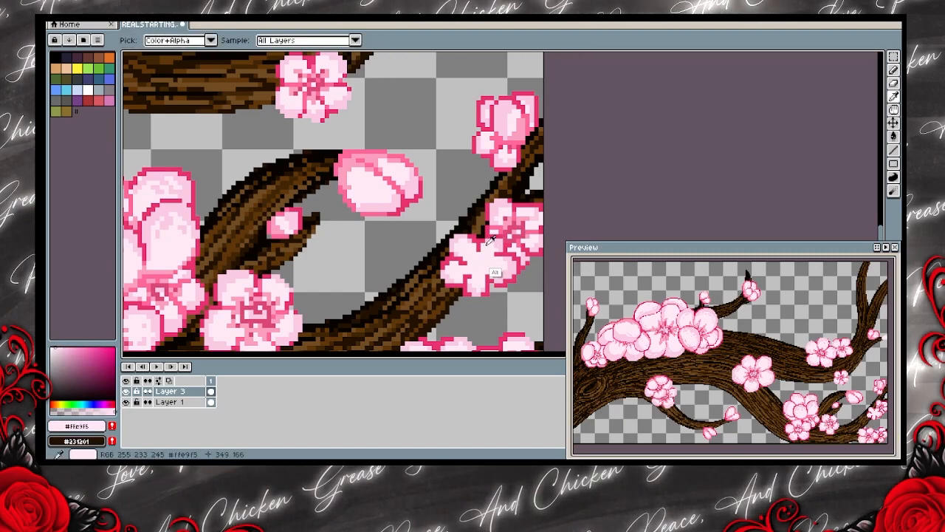
scroll(485, 245, down, 1)
alt+click(484, 244)
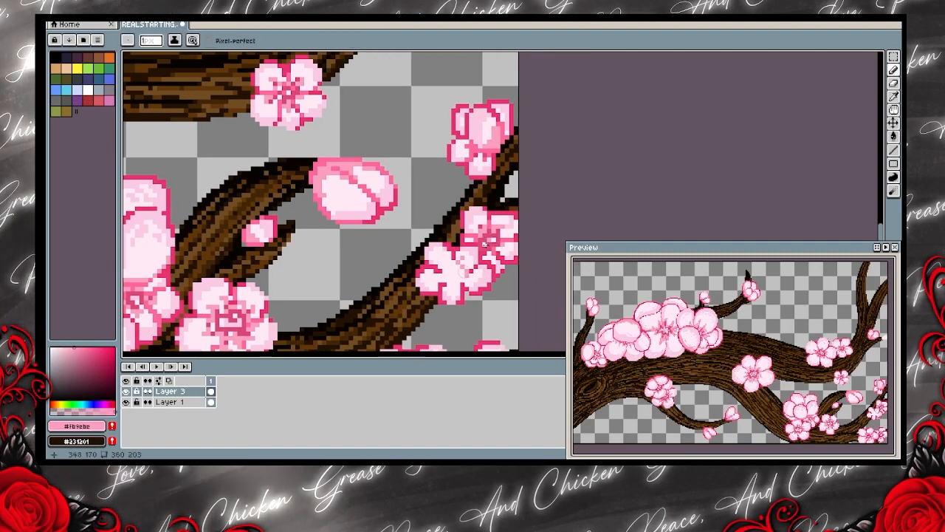
alt+click(489, 236)
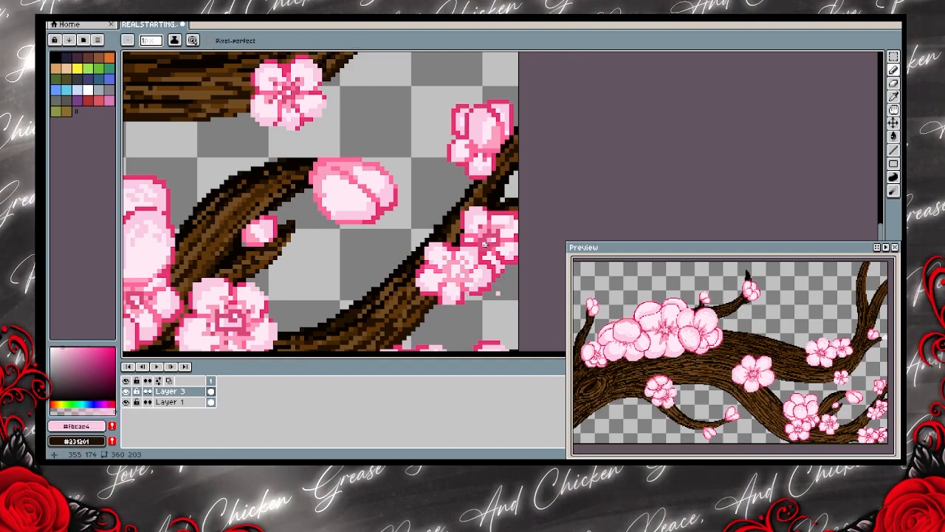
key(ctrl+z)
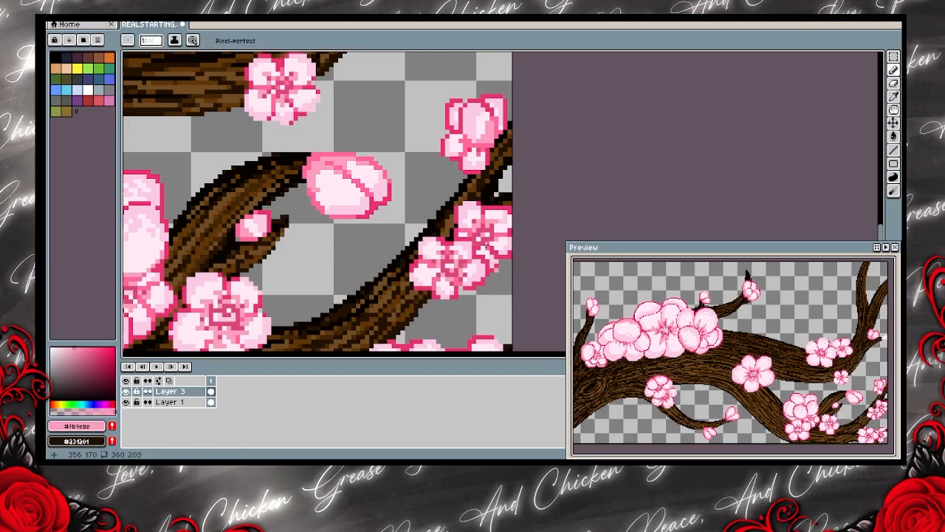
Erase stray pixels around the overlapping lower-right blossoms and retouch their outlines in dark pink.
drag(486, 245, 480, 272)
key(e)
mouse_move(463, 317)
mouse_down()
mouse_move(484, 265)
mouse_move(492, 355)
mouse_up()
key(i)
click(489, 242)
key(e)
key(b)
key(alt)
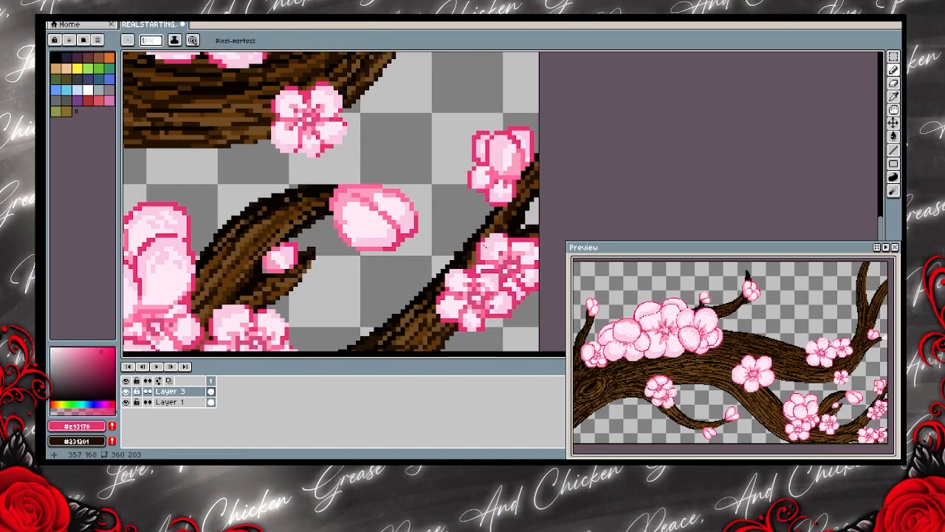
Outline two petals of a new blossom in pink between the forked upper-right branches and fill them with near-white pink.
scroll(427, 272, down, 7)
scroll(400, 273, up, 3)
drag(457, 207, 467, 217)
scroll(522, 169, up, 1)
mouse_move(521, 169)
mouse_down()
mouse_move(502, 248)
mouse_move(511, 229)
mouse_move(514, 241)
mouse_up()
alt+click(532, 311)
alt+click(505, 303)
alt+click(508, 237)
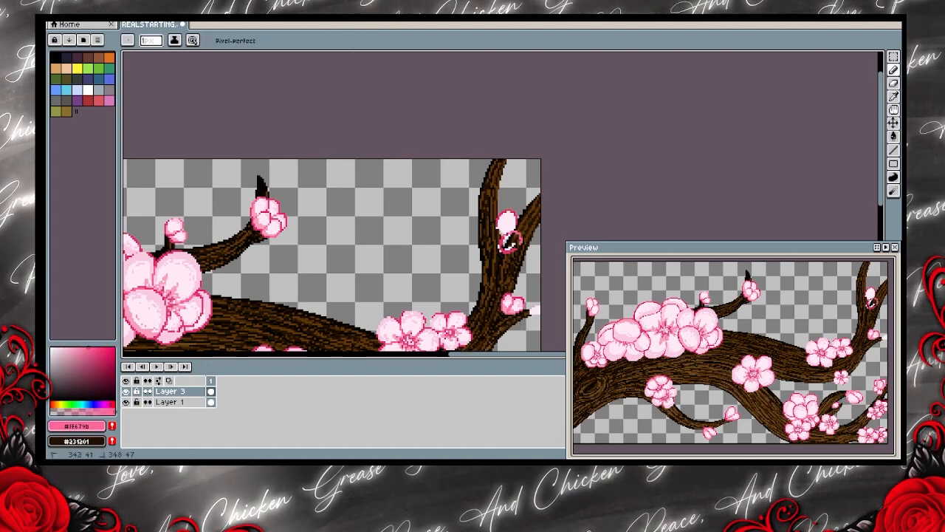
alt+click(511, 240)
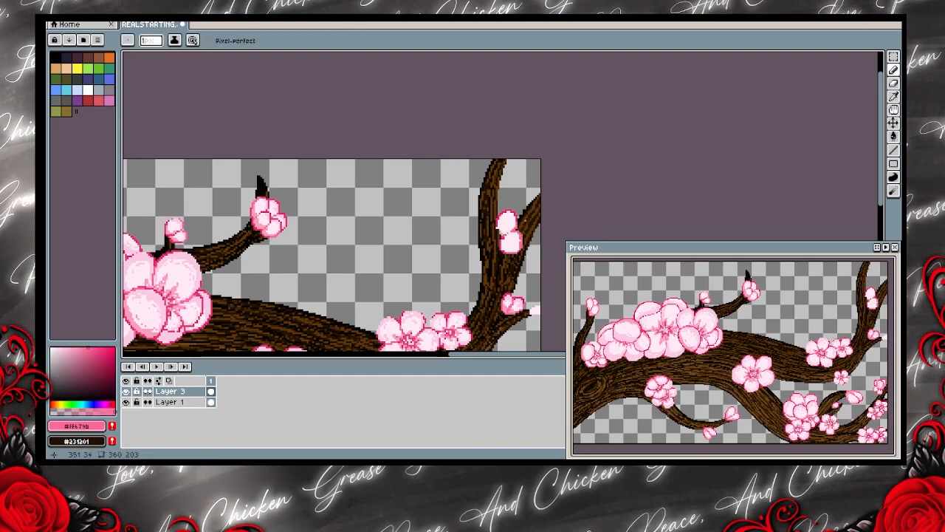
Add a third filled petal to the upper-right blossom and outline its two remaining petals in pink over the branch.
alt+click(510, 241)
mouse_move(529, 262)
mouse_down()
mouse_move(500, 294)
mouse_move(495, 258)
mouse_move(502, 293)
mouse_move(503, 251)
mouse_move(502, 293)
mouse_move(519, 248)
mouse_up()
alt+click(514, 204)
key(b)
alt+click(515, 246)
alt+click(491, 283)
Fill the two outlined petals of the upper-right blossom with near-white pink #ffe9f5 and touch up their pink outlines.
alt+click(507, 294)
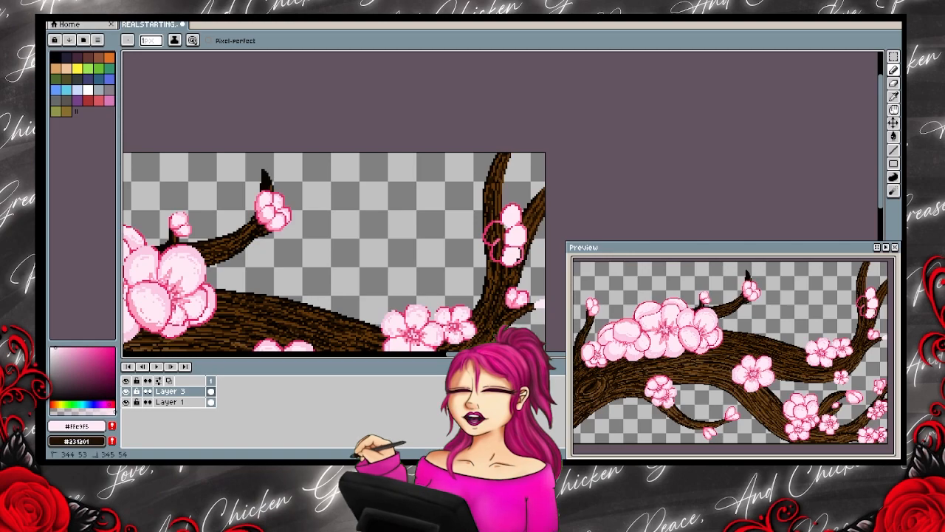
alt+click(501, 293)
alt+click(494, 232)
alt+click(516, 219)
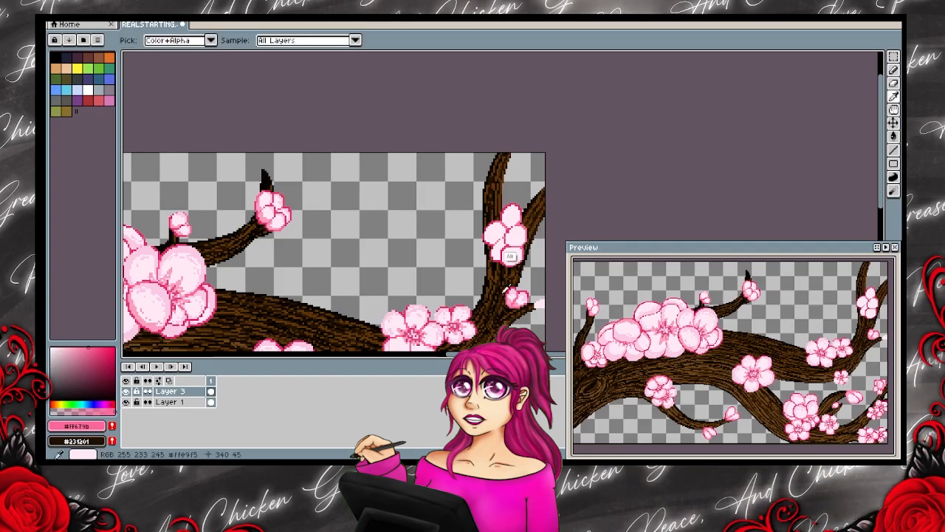
key(space)
drag(488, 304, 501, 292)
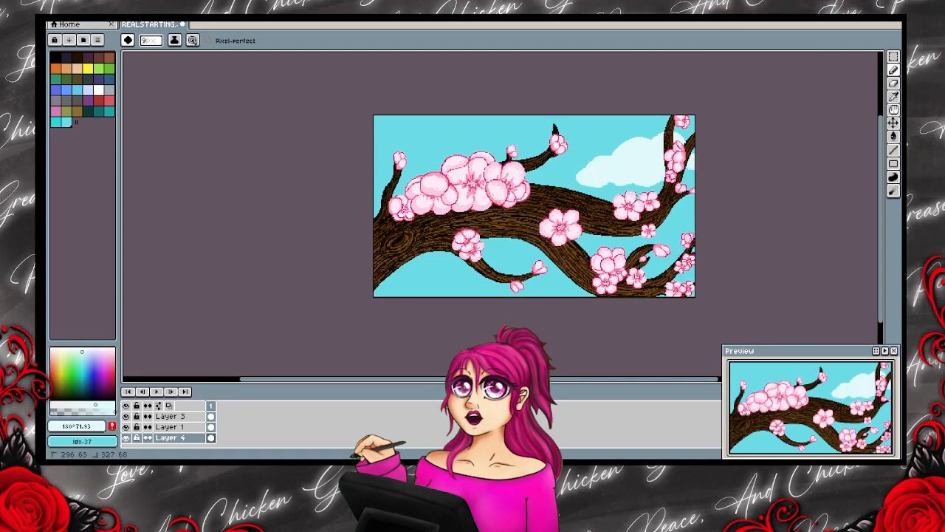
Shade the underside of the upper-right cloud with light blue #adecf1 on the background layer and extend it with near-white puffs.
alt+click(613, 167)
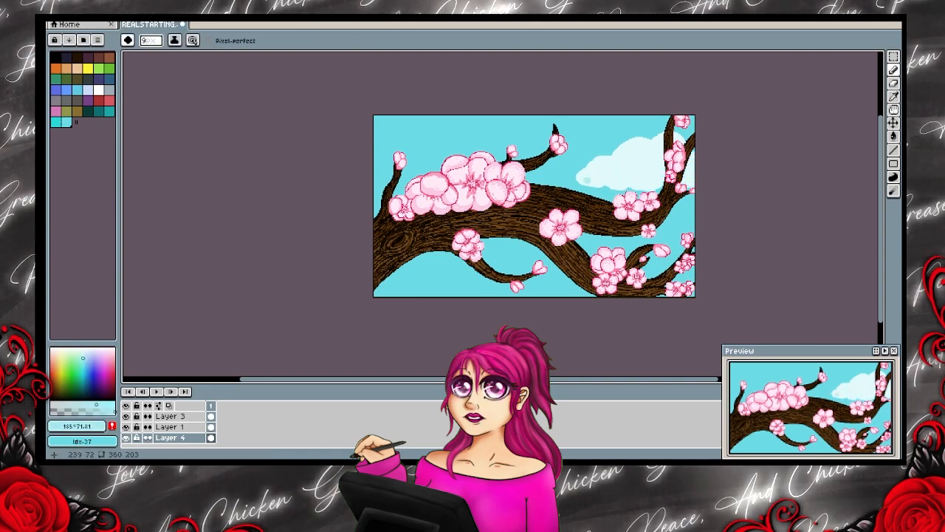
drag(614, 167, 589, 178)
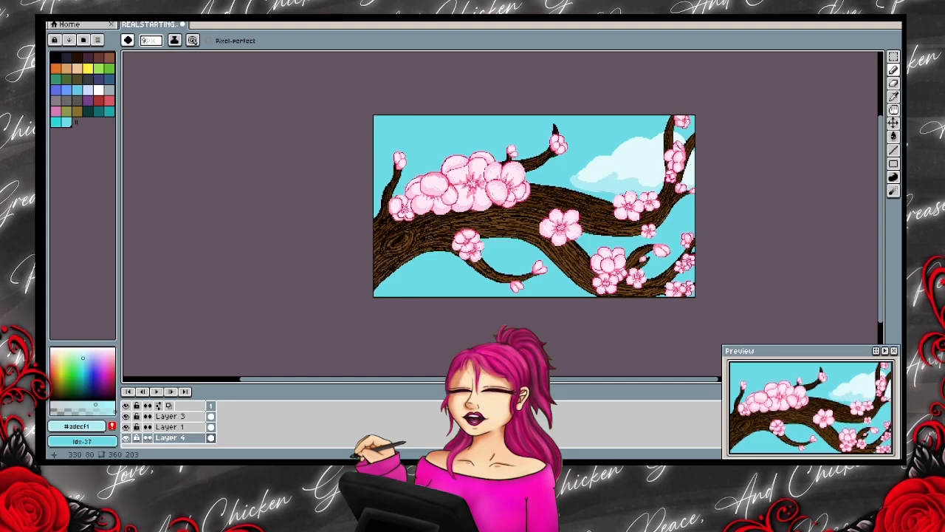
alt+click(627, 171)
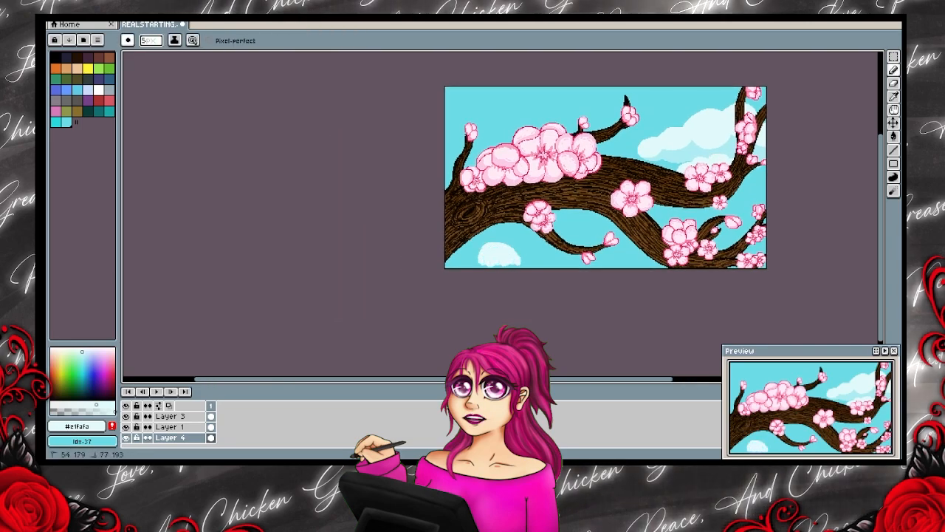
Widen the near-white cloud below the branch in the lower-left sky and shade its puffs with light blue #adecf1.
drag(534, 261, 563, 266)
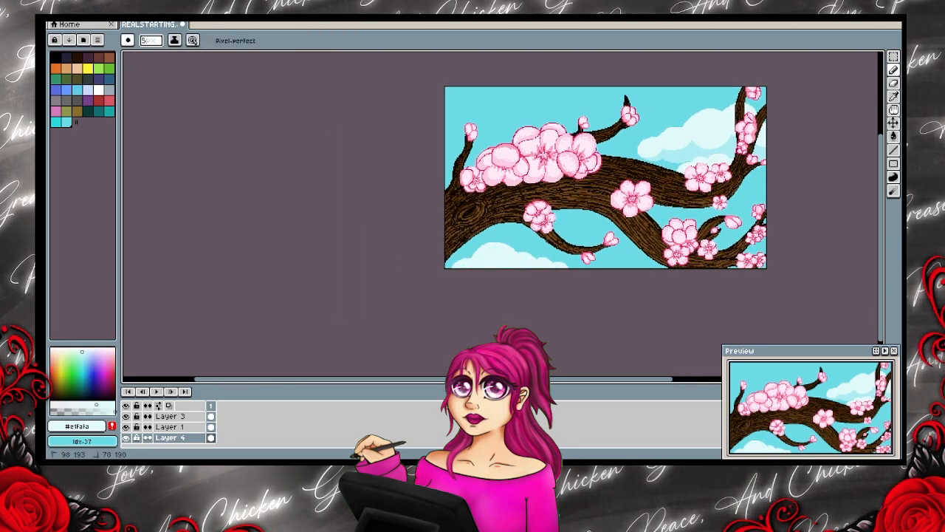
alt+click(657, 154)
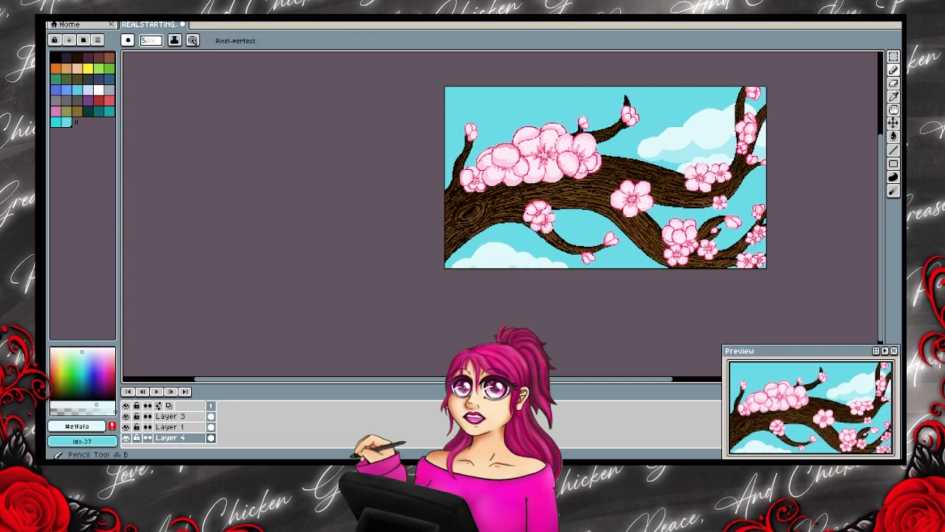
mouse_move(509, 244)
mouse_down()
mouse_move(533, 246)
mouse_move(507, 256)
mouse_up()
alt+click(526, 252)
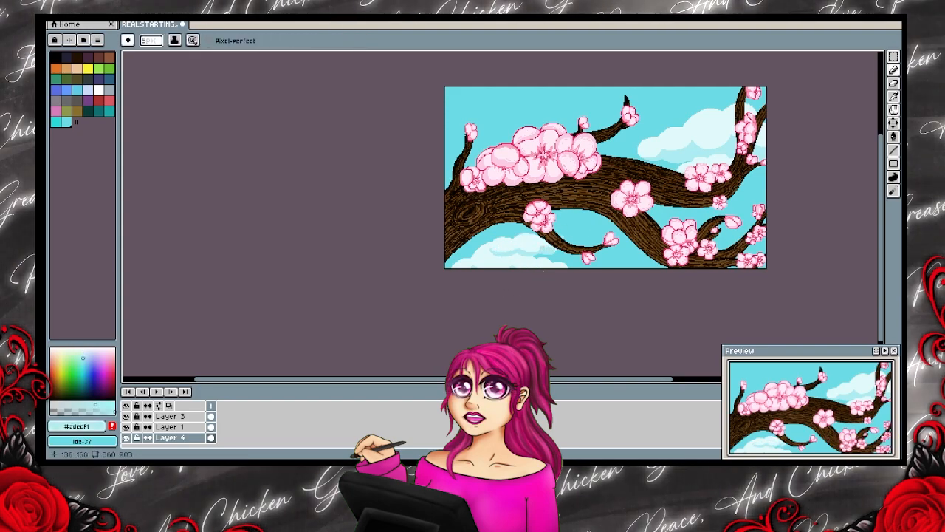
alt+click(533, 233)
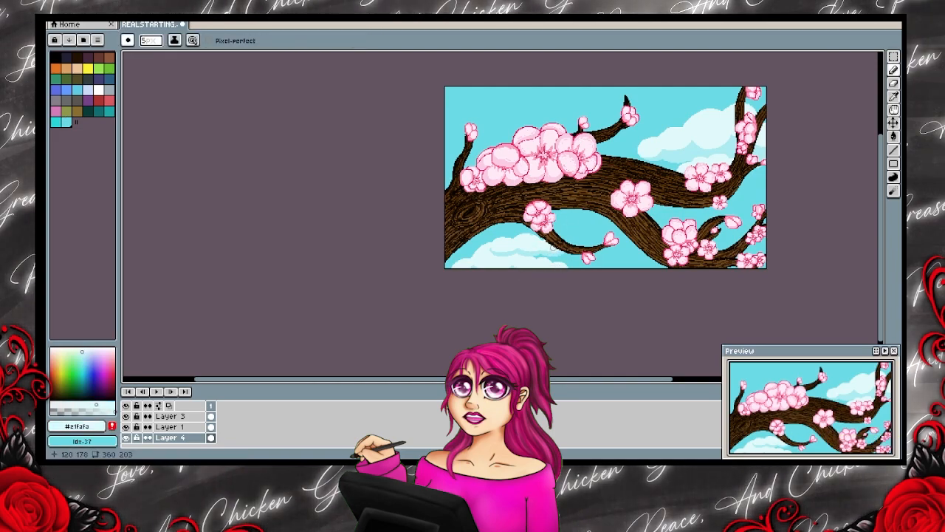
alt+click(516, 258)
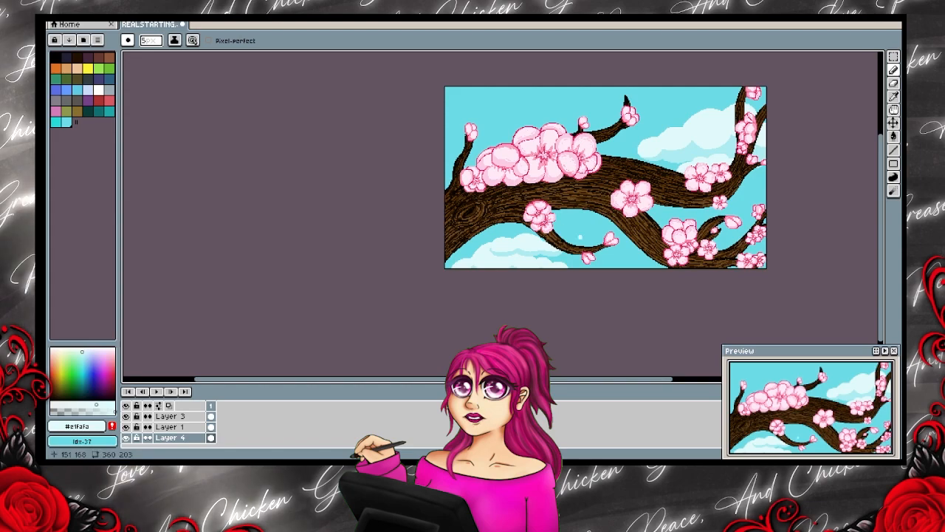
Outline a large near-white cloud behind the upper-left blossoms with a 2 px pencil and fill it with the same colour.
drag(540, 235, 512, 259)
click(149, 41)
click(144, 54)
alt+click(490, 263)
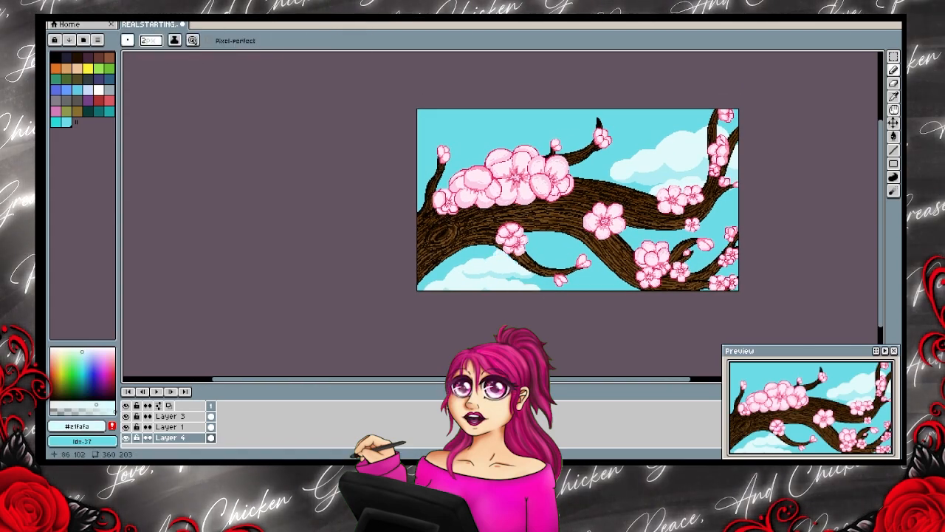
key(ctrl+z)
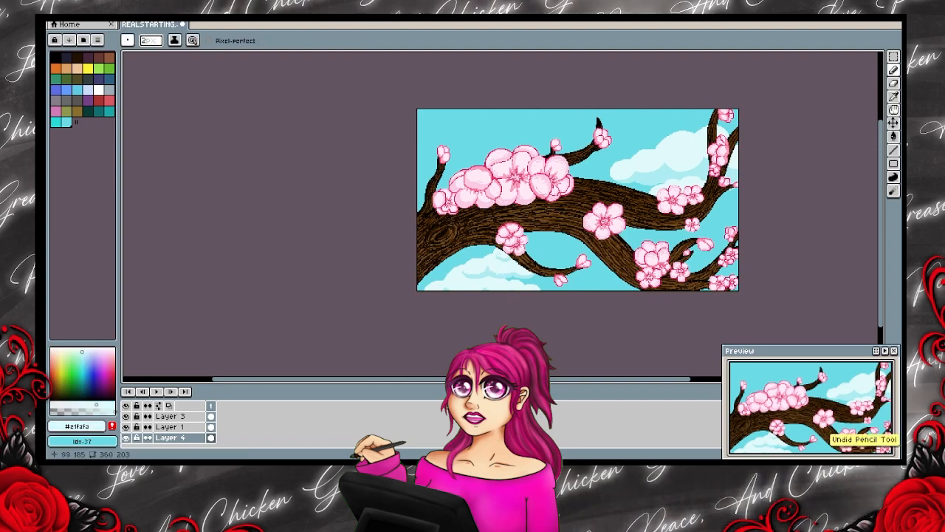
mouse_move(701, 279)
mouse_down()
mouse_move(630, 301)
mouse_move(739, 337)
mouse_up()
alt+click(701, 206)
drag(465, 182, 501, 198)
drag(502, 195, 533, 207)
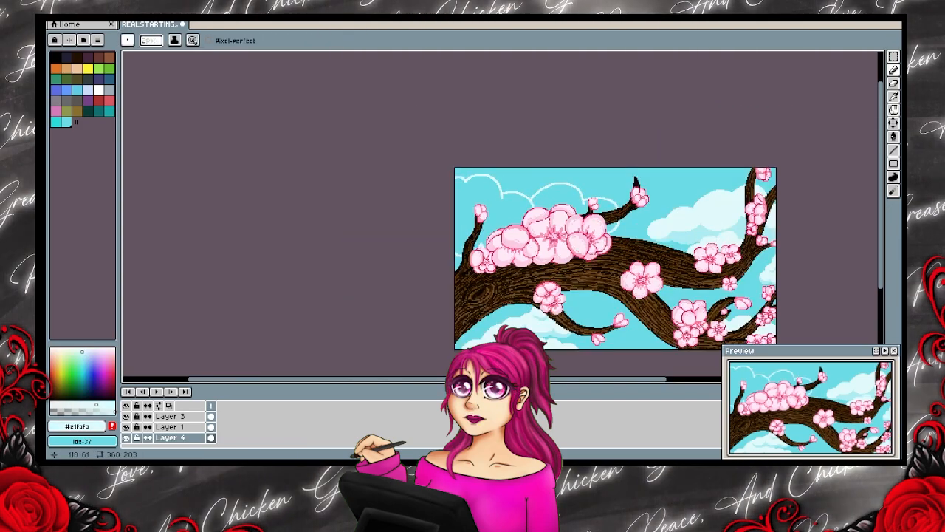
key(g)
click(554, 196)
Shade the puffs of the large upper-left cloud with light blue #adecf1 using the 2 px pencil.
key(b)
alt+click(691, 236)
drag(619, 223, 619, 223)
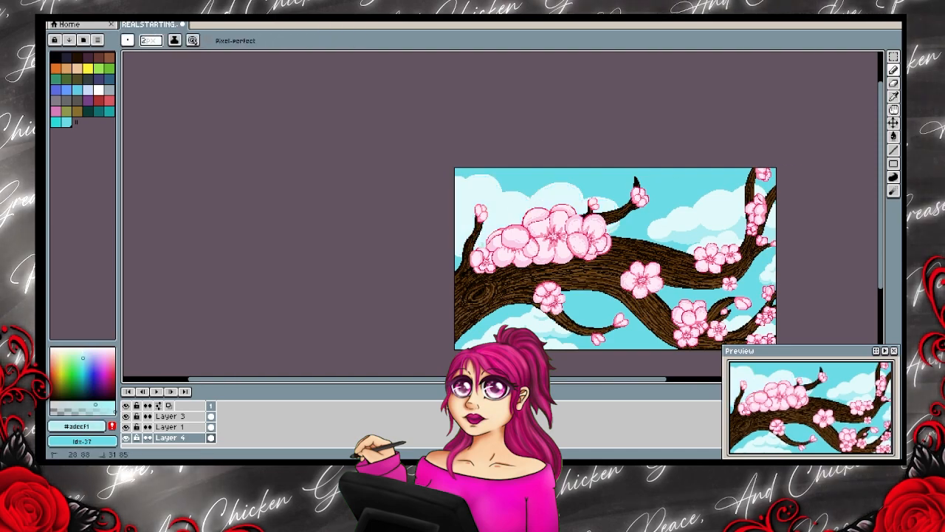
key(alt)
key(alt)
key(space)
mouse_move(474, 221)
mouse_down()
mouse_move(484, 253)
mouse_move(473, 240)
mouse_up()
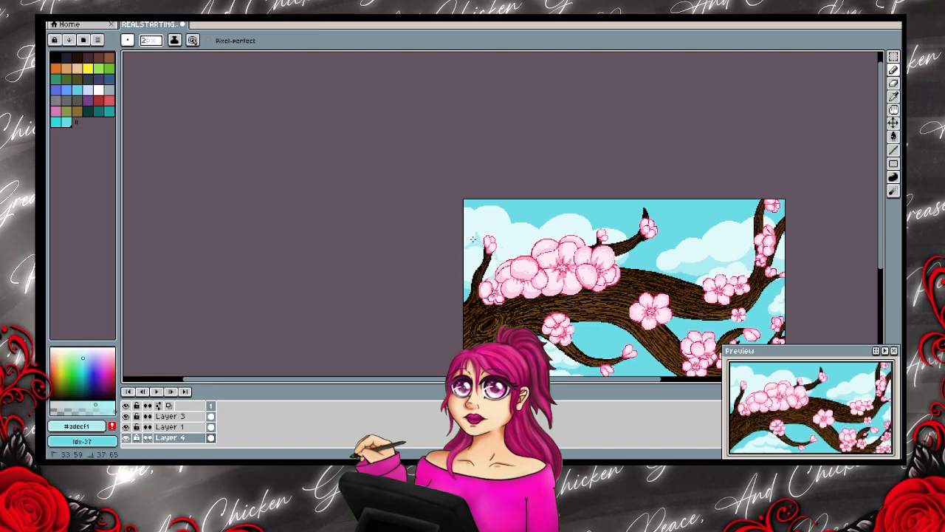